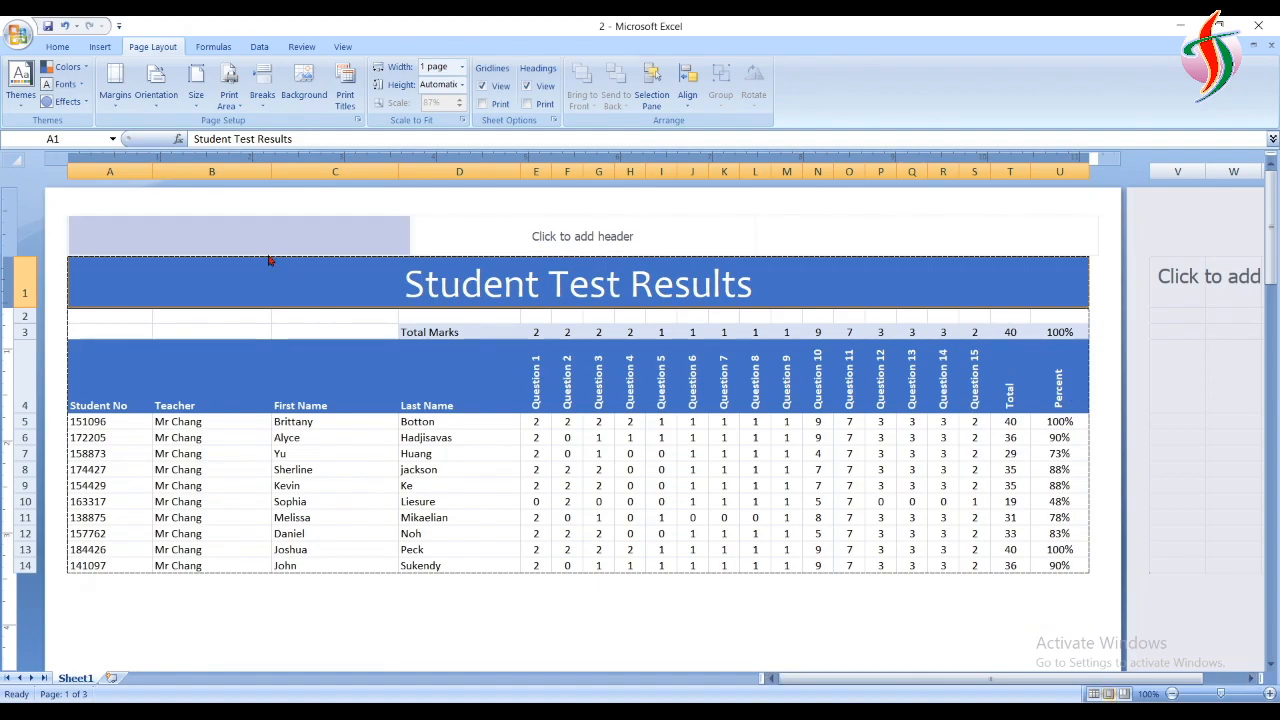
Change the sheet's page orientation to Portrait and return it to Landscape
left_click(159, 108)
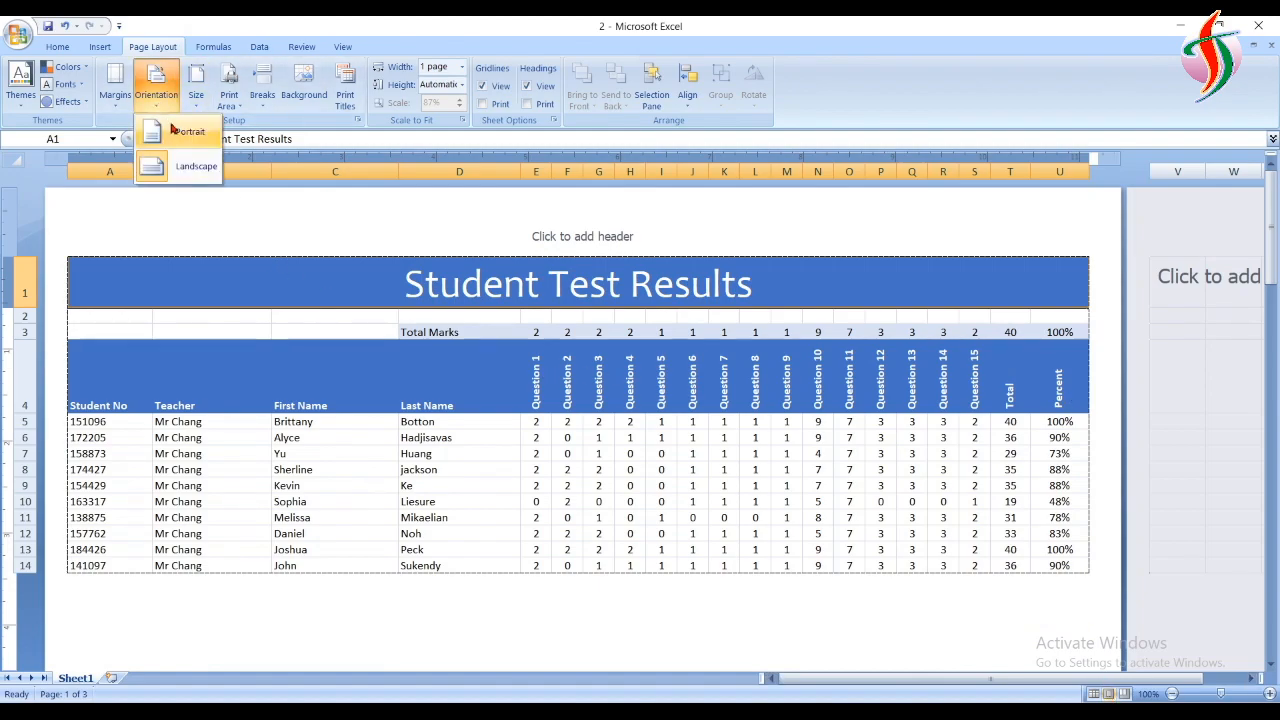
left_click(174, 133)
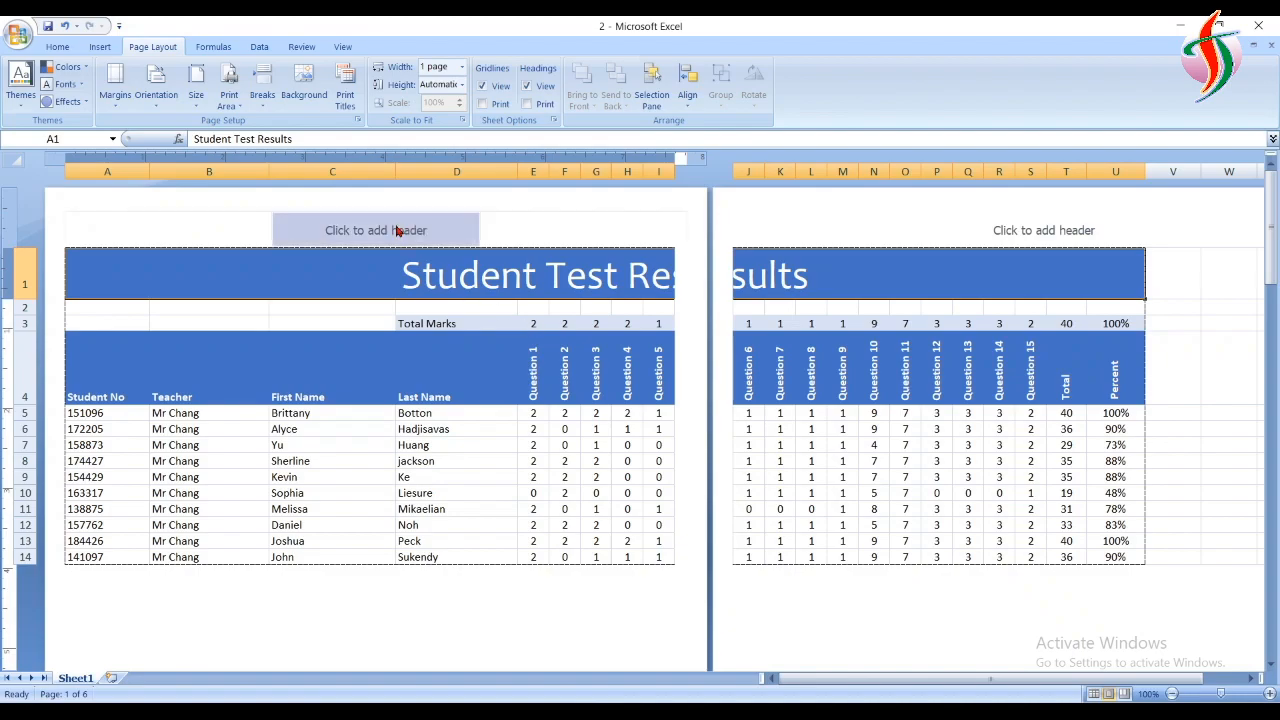
left_click(152, 97)
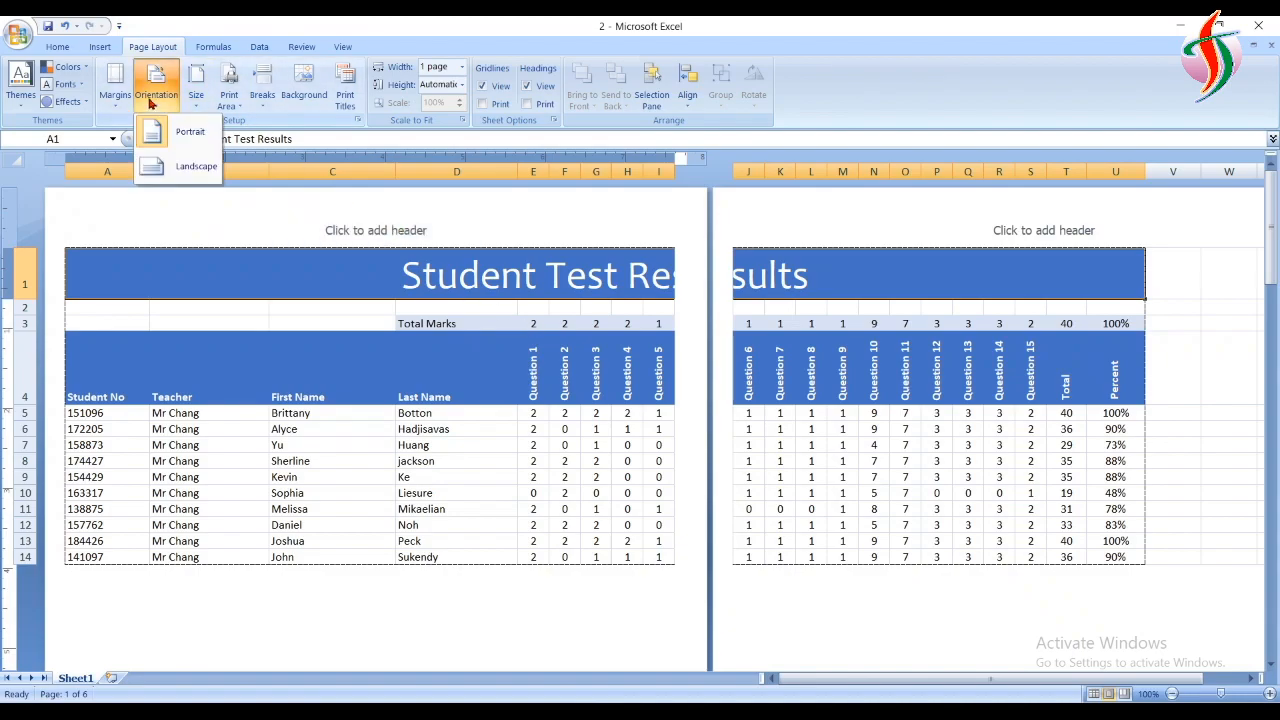
left_click(178, 168)
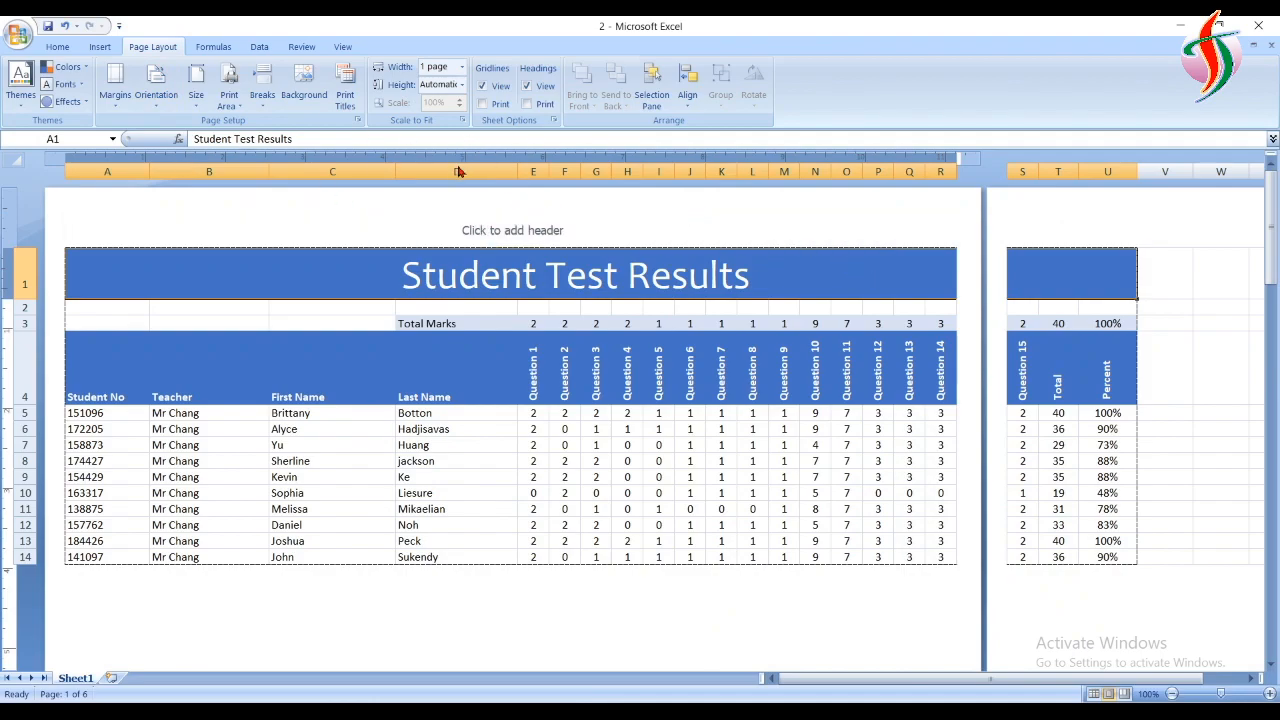
Change the paper size to Letter and set it back to A4
left_click(195, 98)
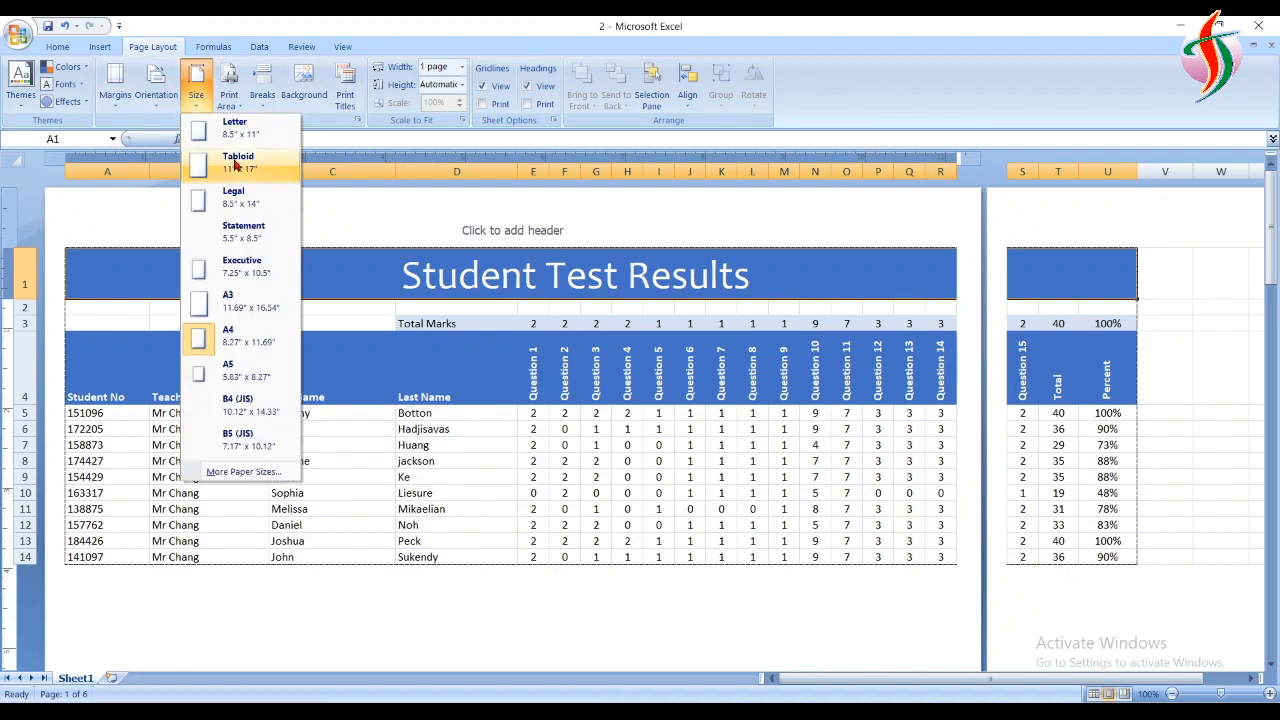
left_click(240, 136)
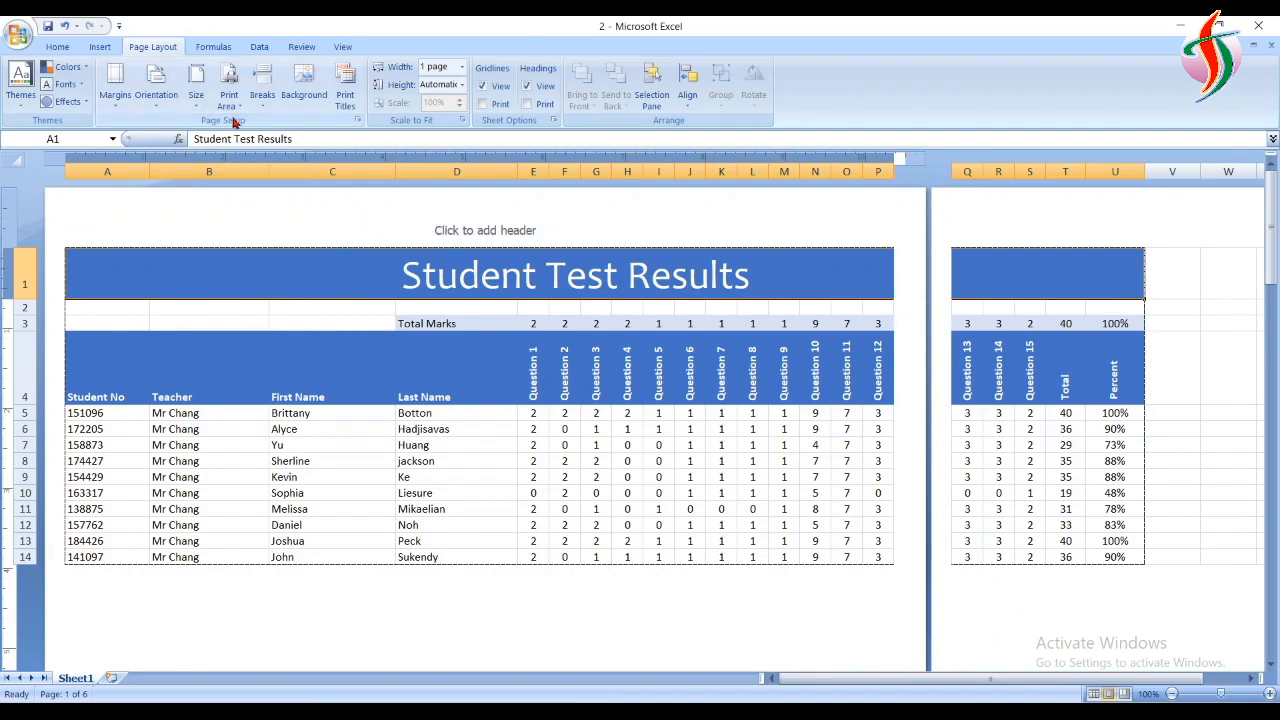
left_click(198, 102)
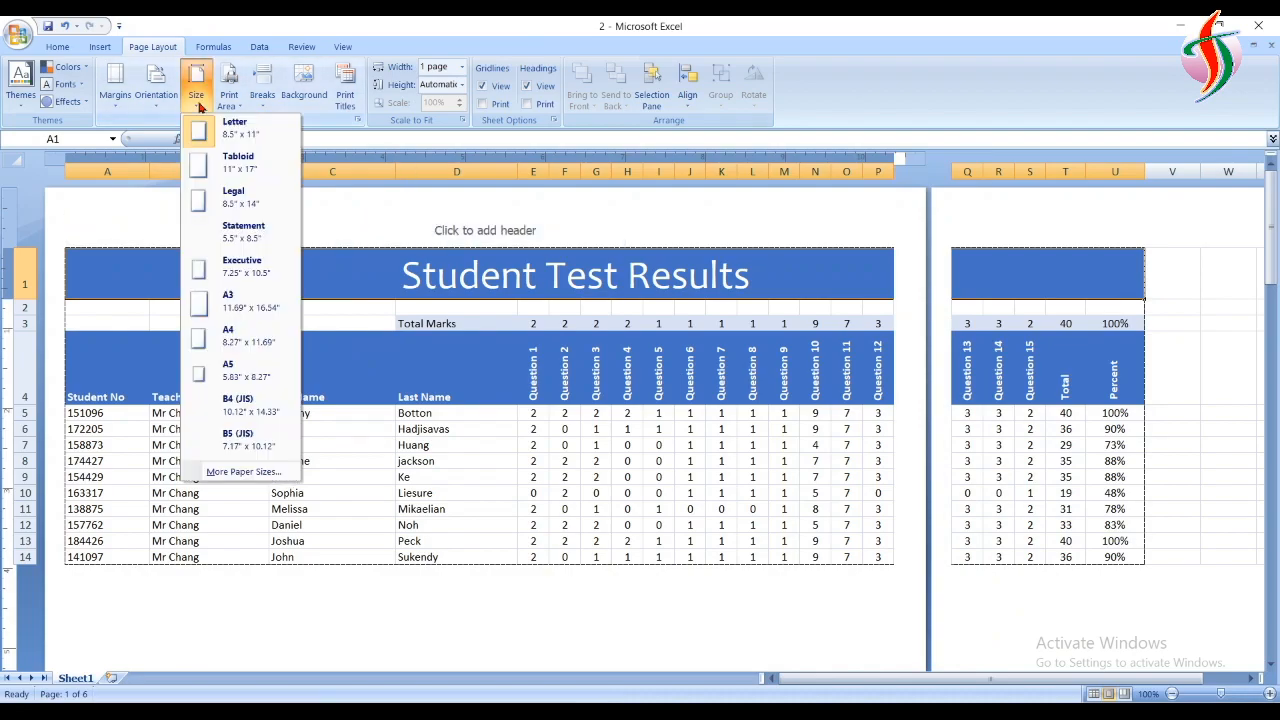
left_click(242, 335)
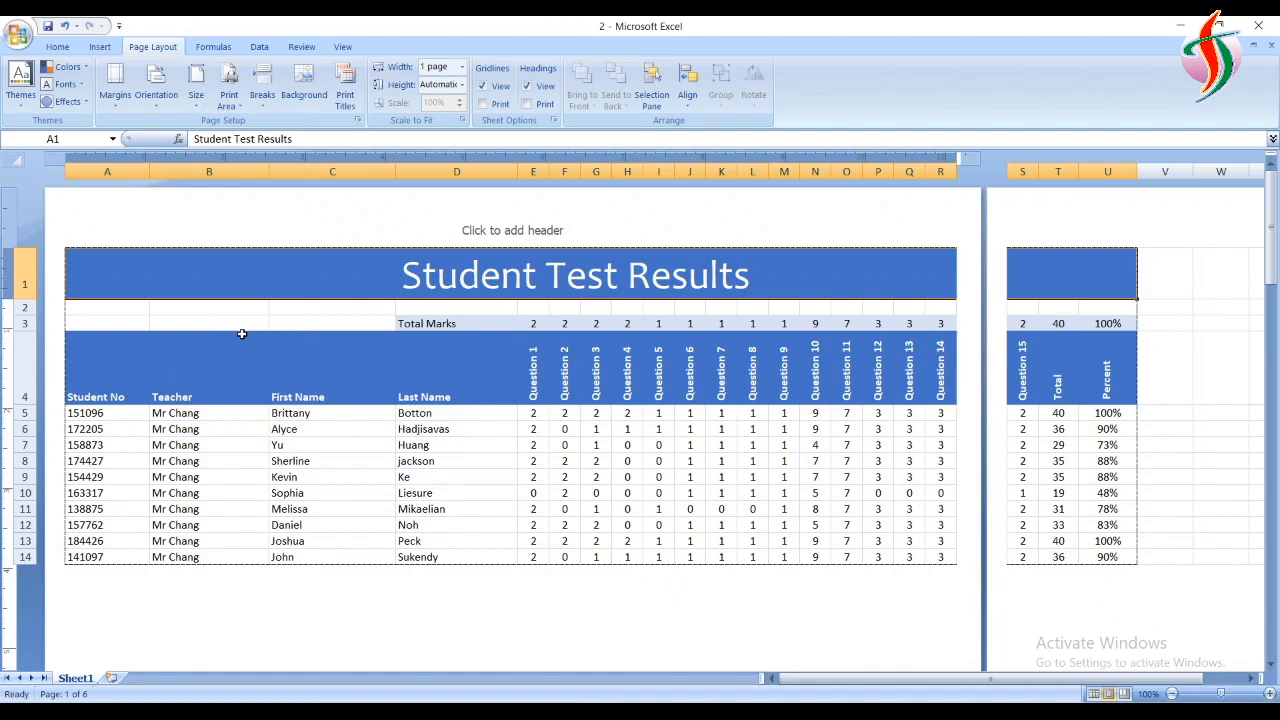
Apply the Normal page margins and restore the Narrow margins
left_click(115, 88)
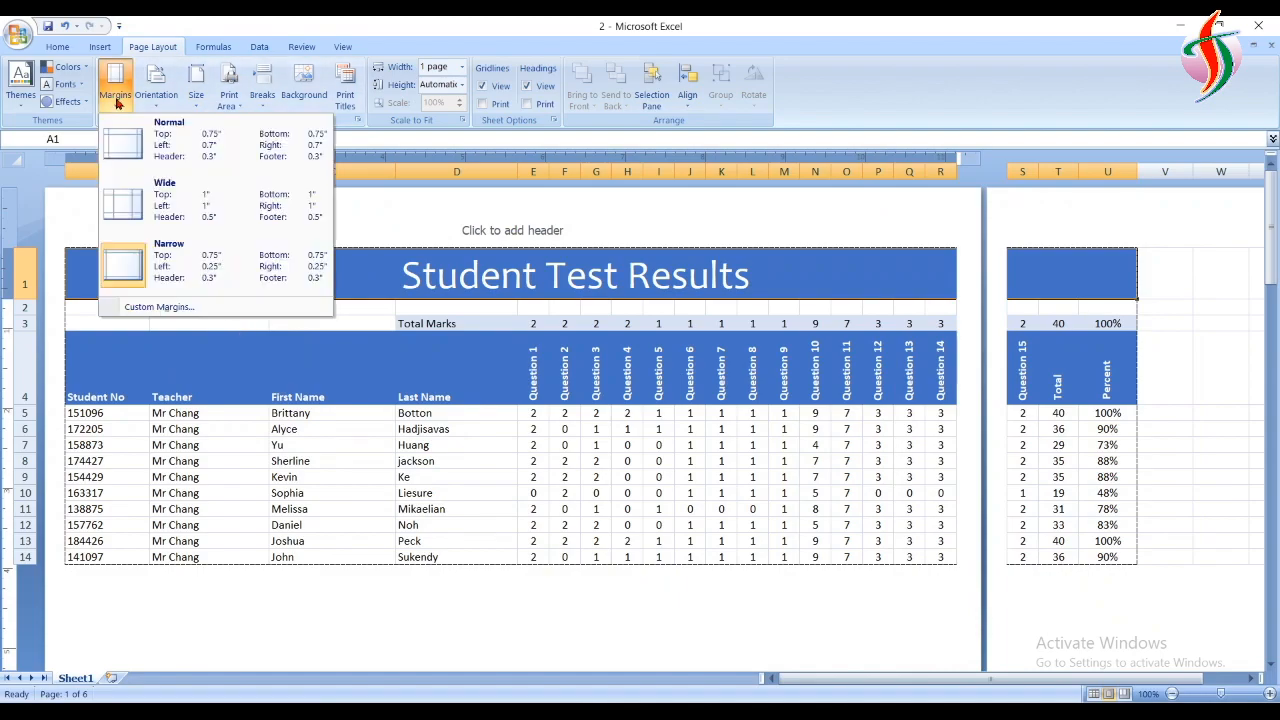
left_click(185, 147)
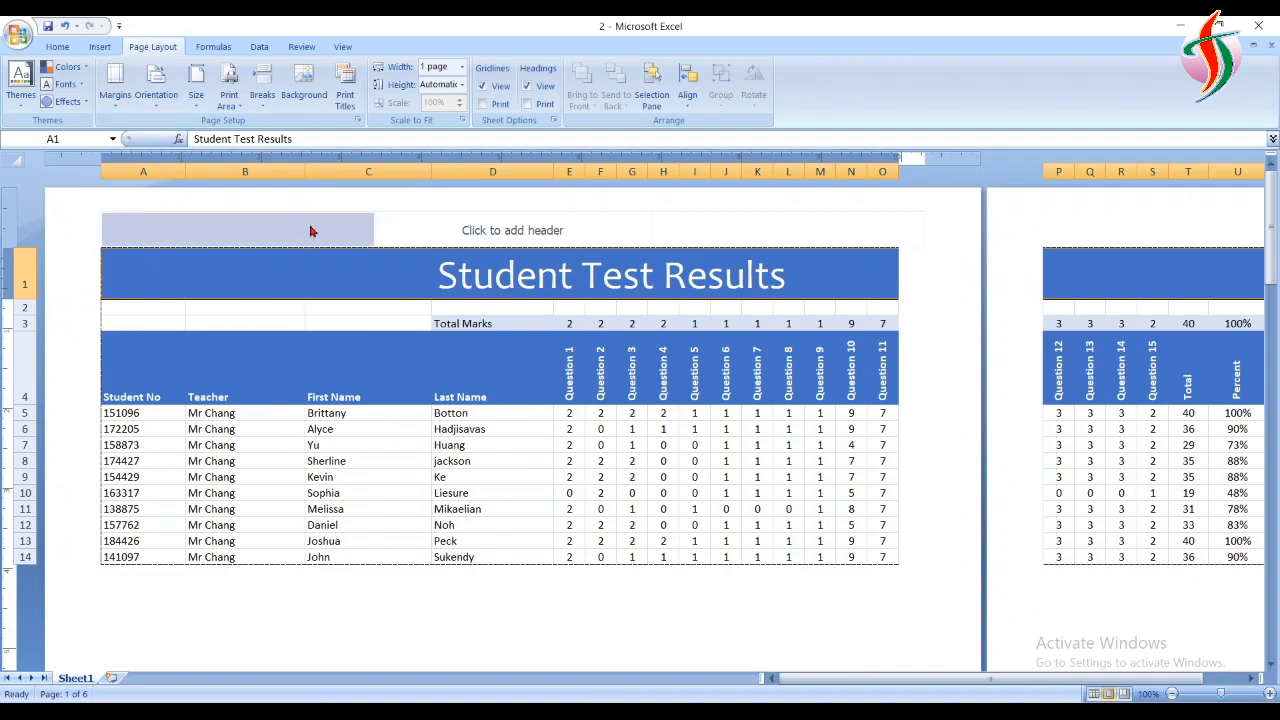
left_click(115, 82)
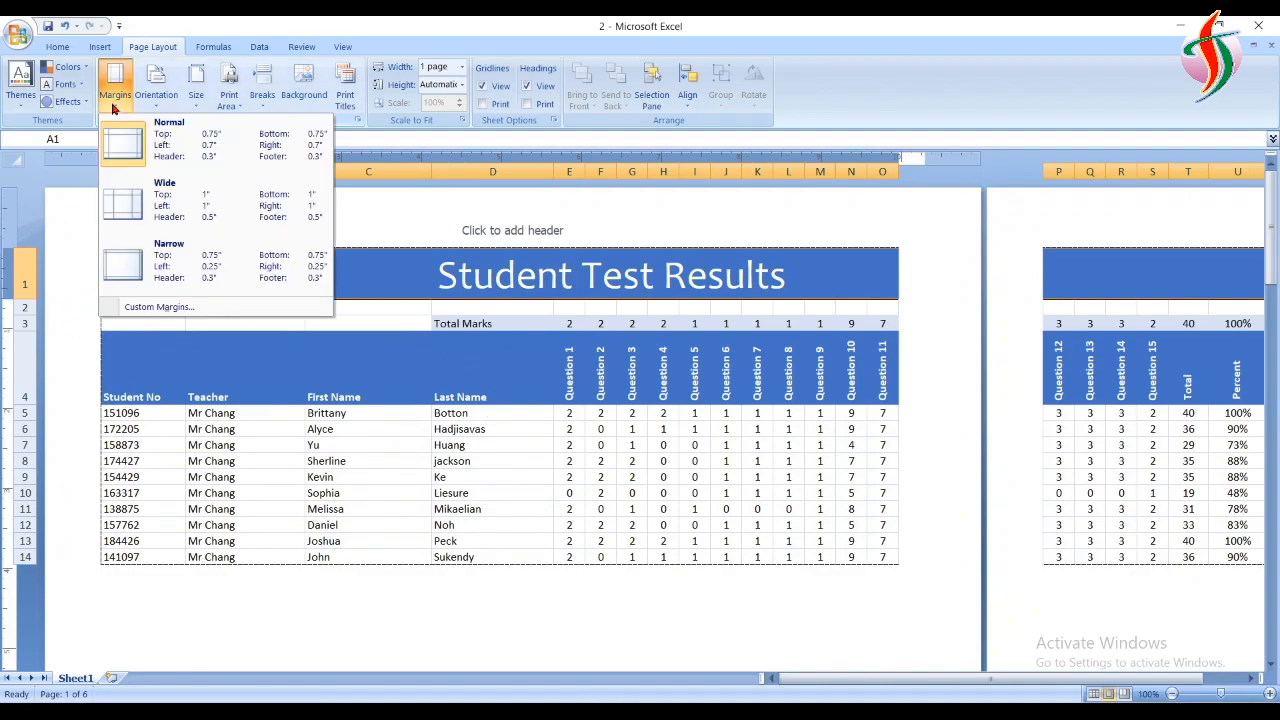
left_click(150, 253)
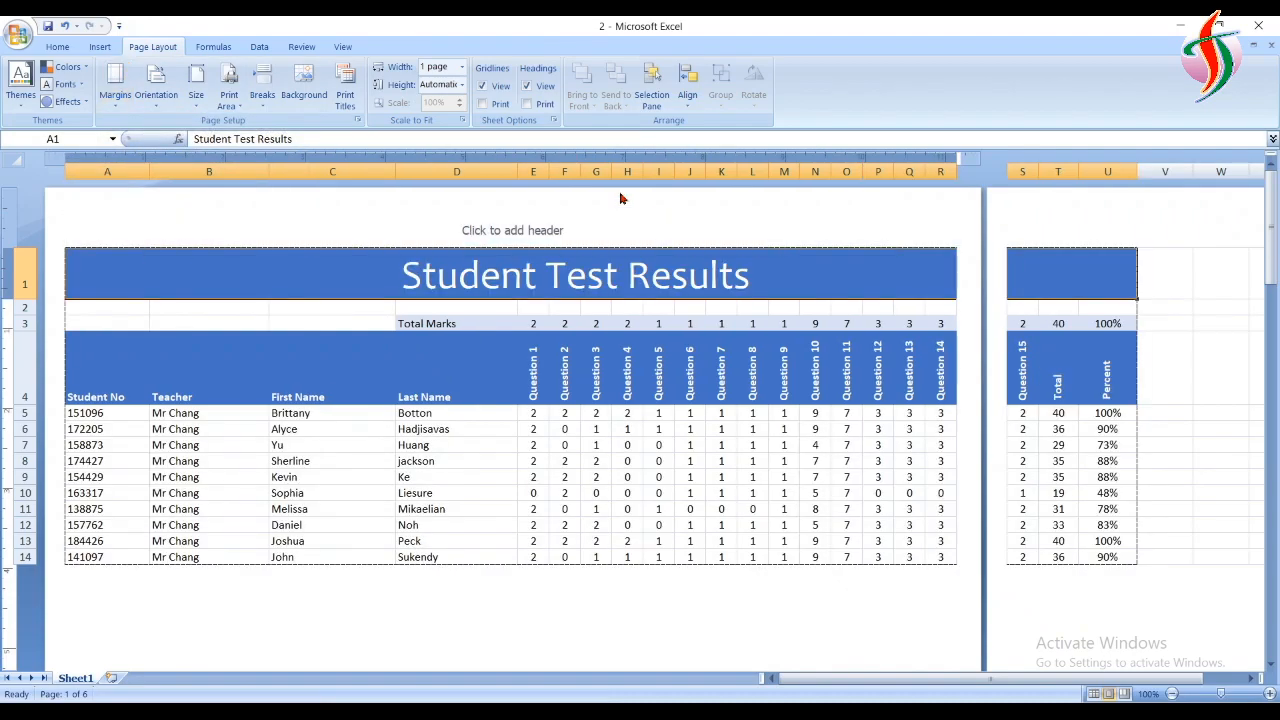
Toggle the viewing and printing of row and column headings, leaving them visible on the sheet but excluded from printing
left_click(527, 88)
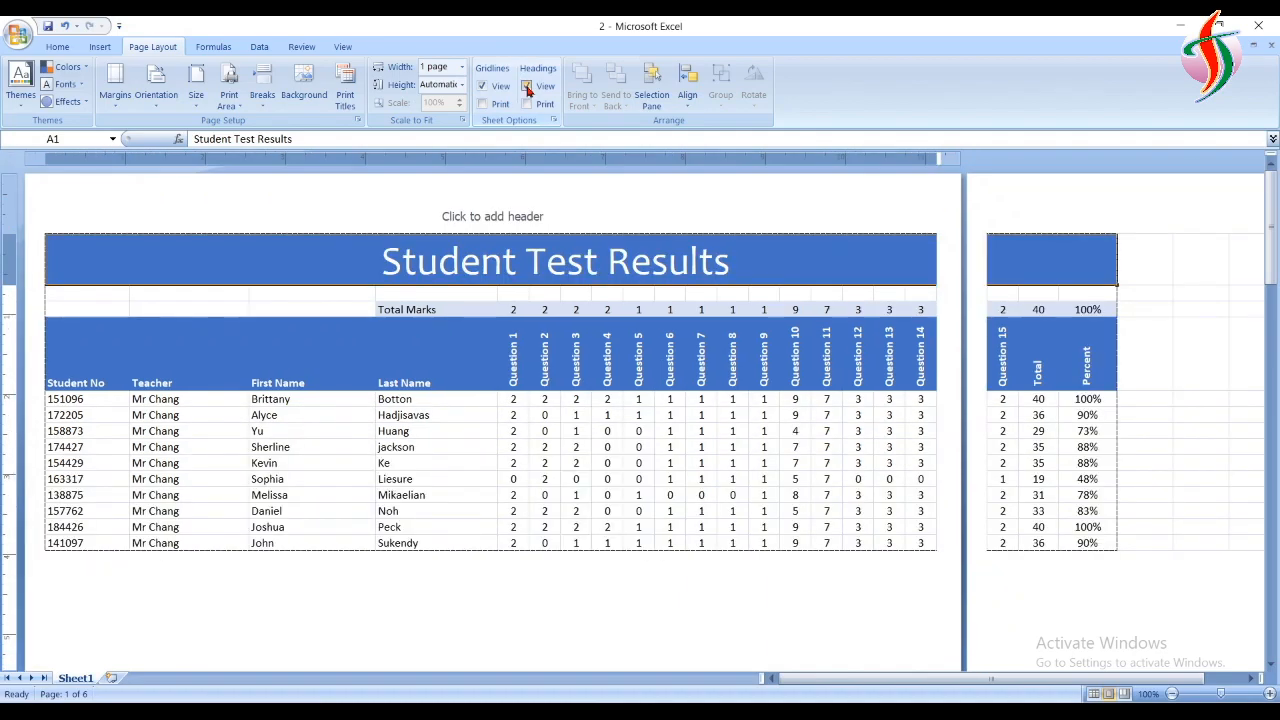
left_click(527, 88)
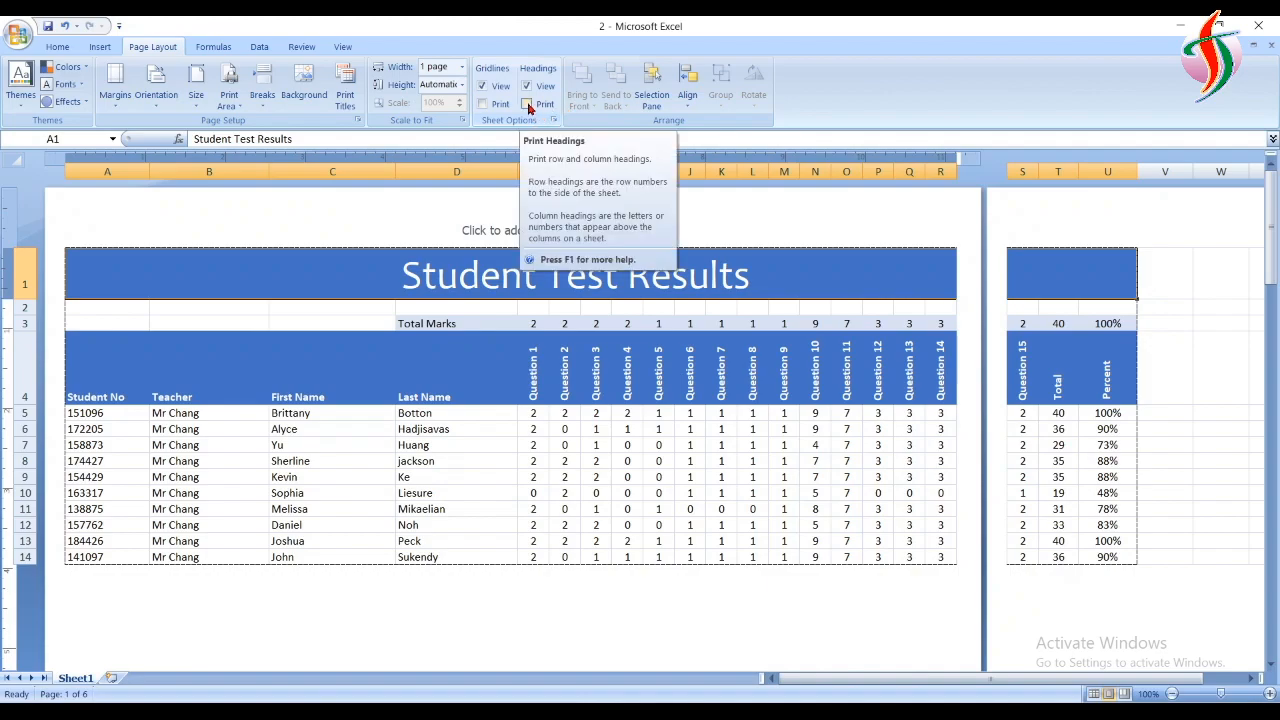
left_click(527, 104)
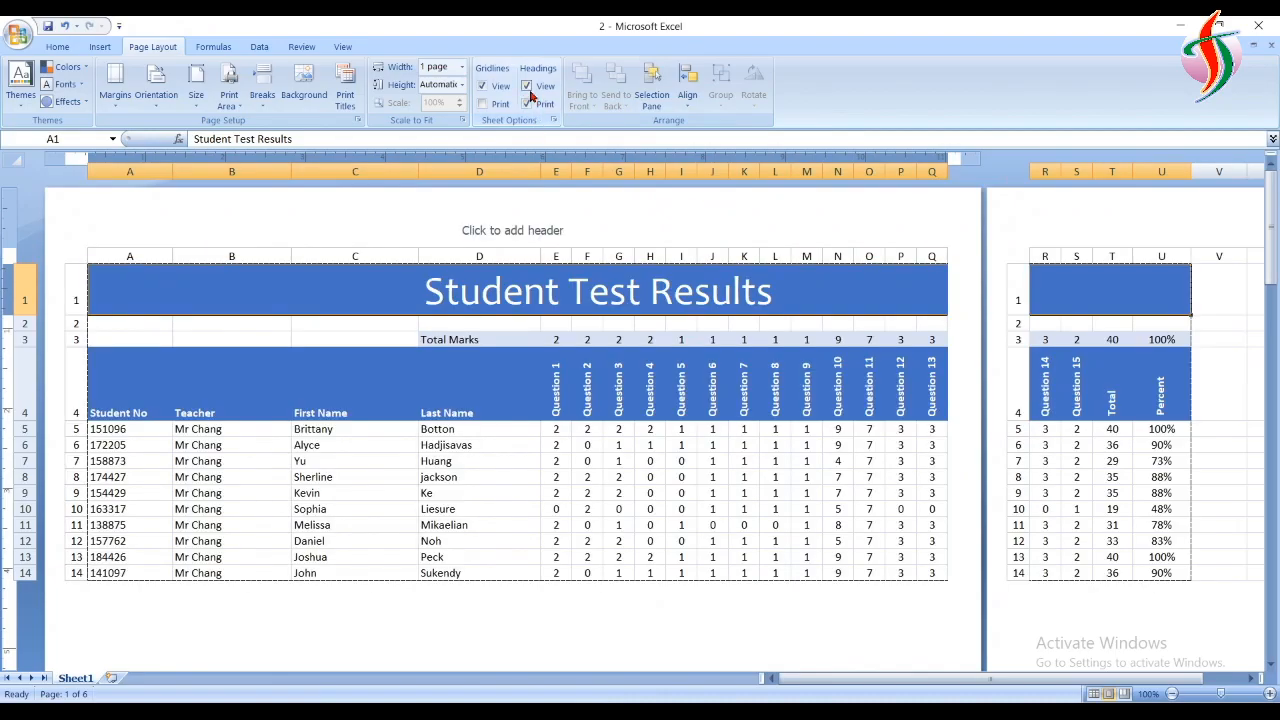
left_click(531, 94)
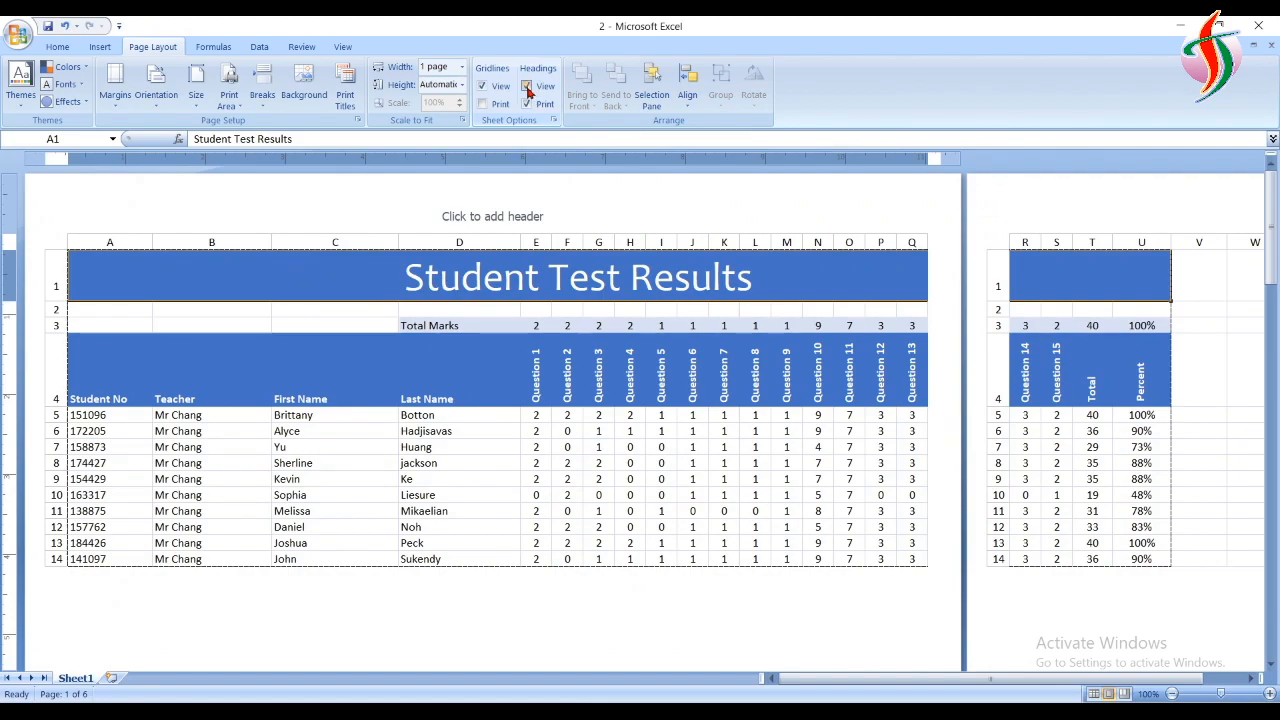
left_click(528, 88)
left_click(527, 104)
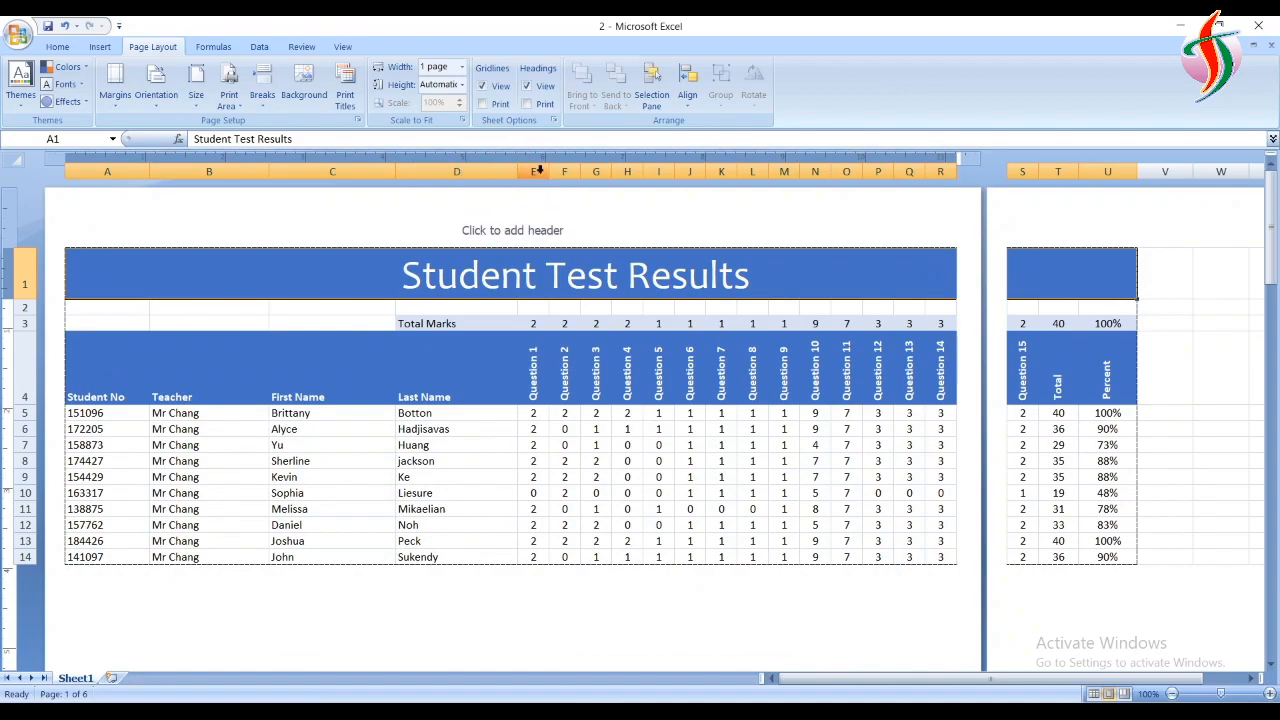
Try scaling the print width to Automatic and to 2 pages, and return it to 1 page
left_click(463, 85)
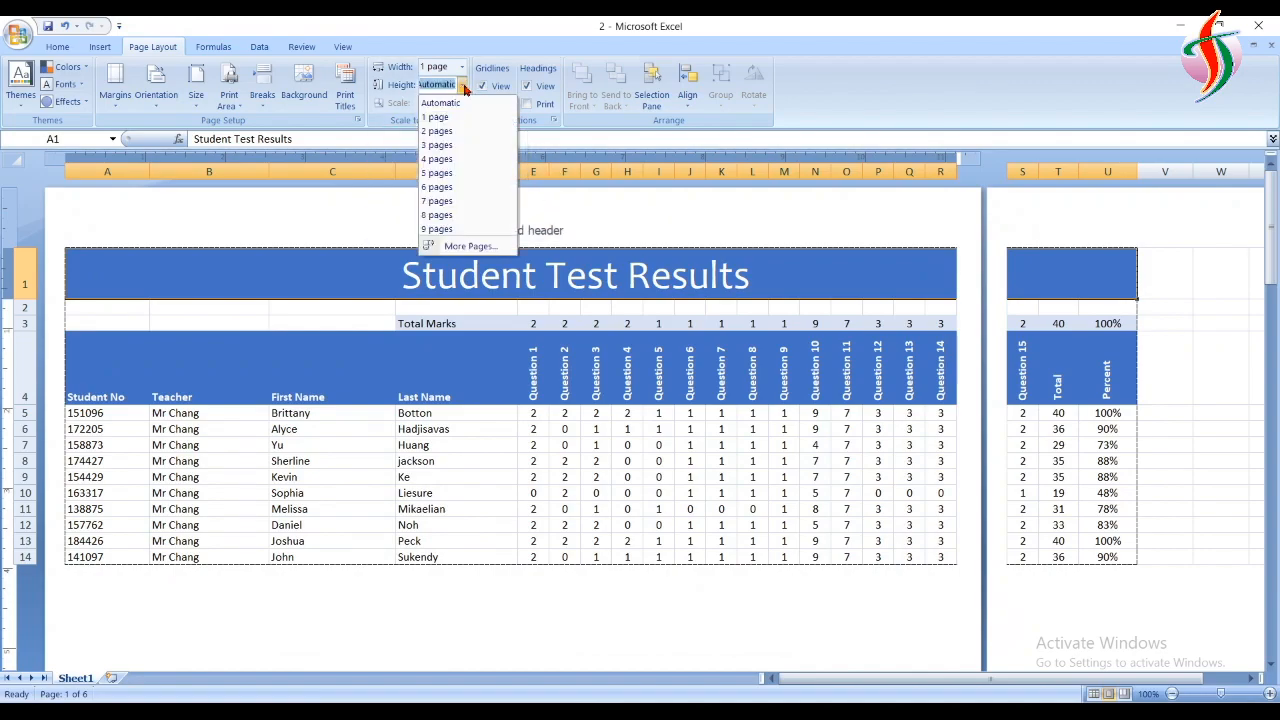
left_click(463, 68)
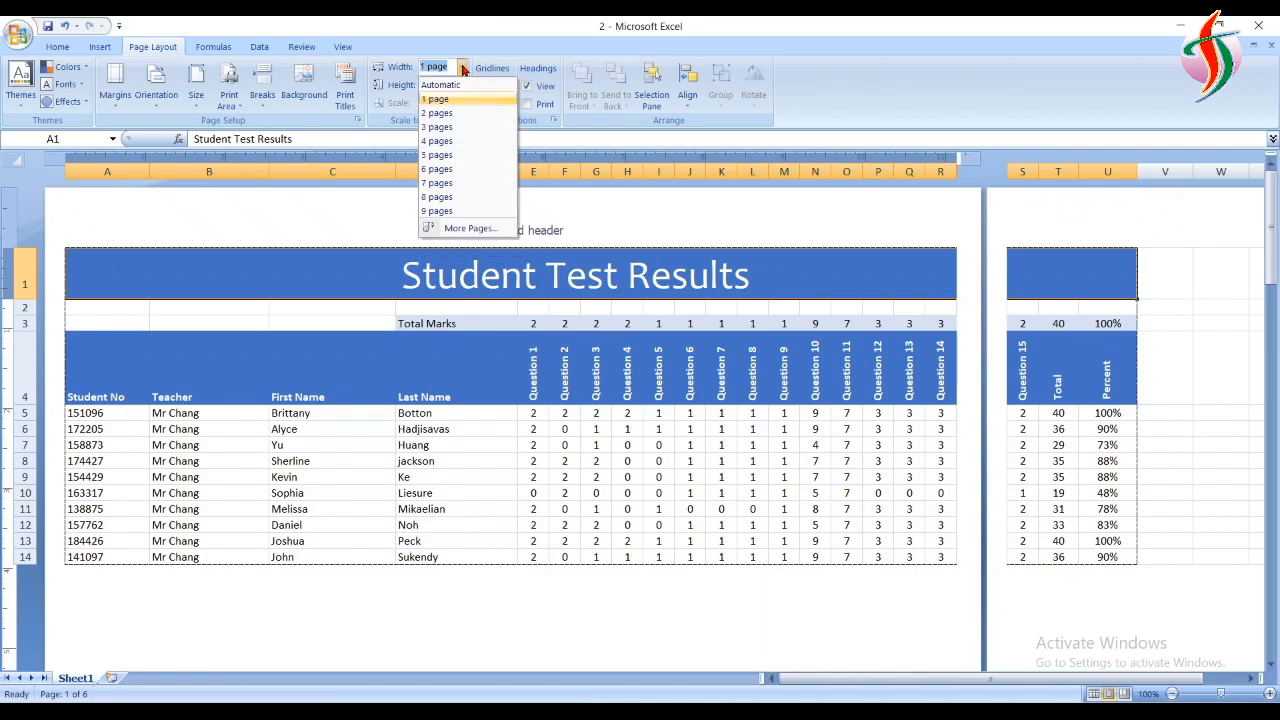
left_click(459, 86)
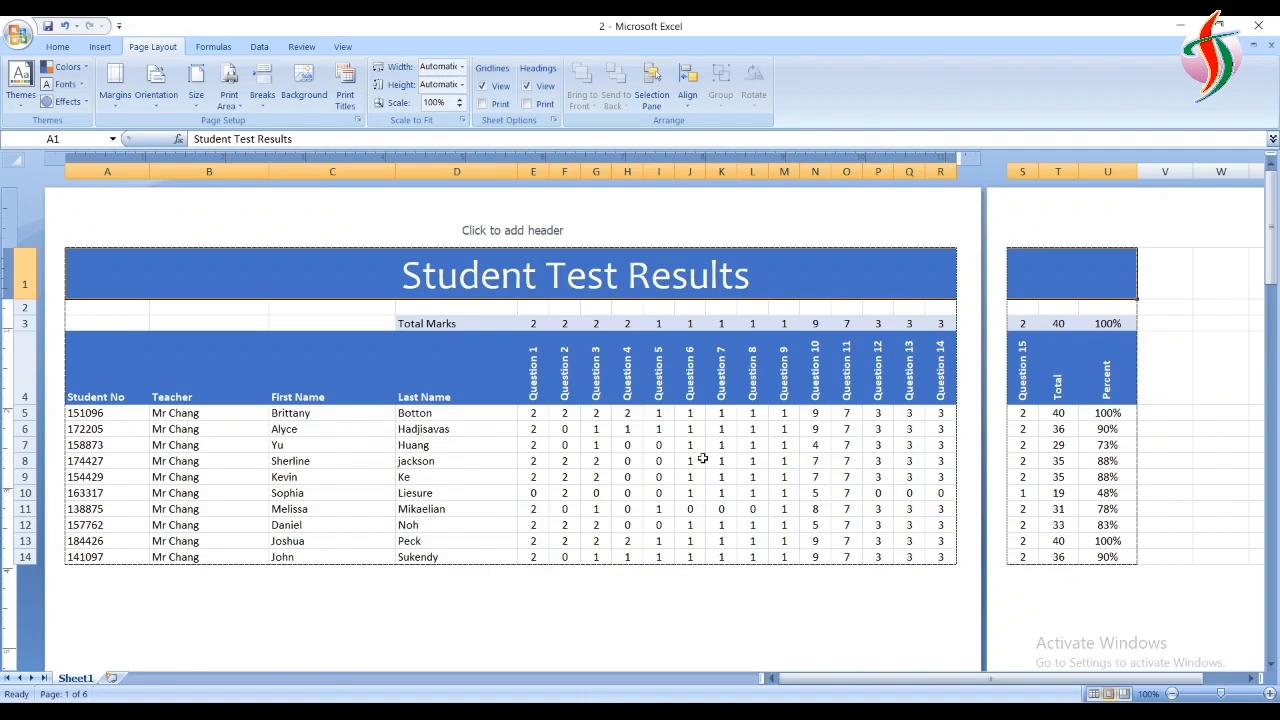
left_click(463, 68)
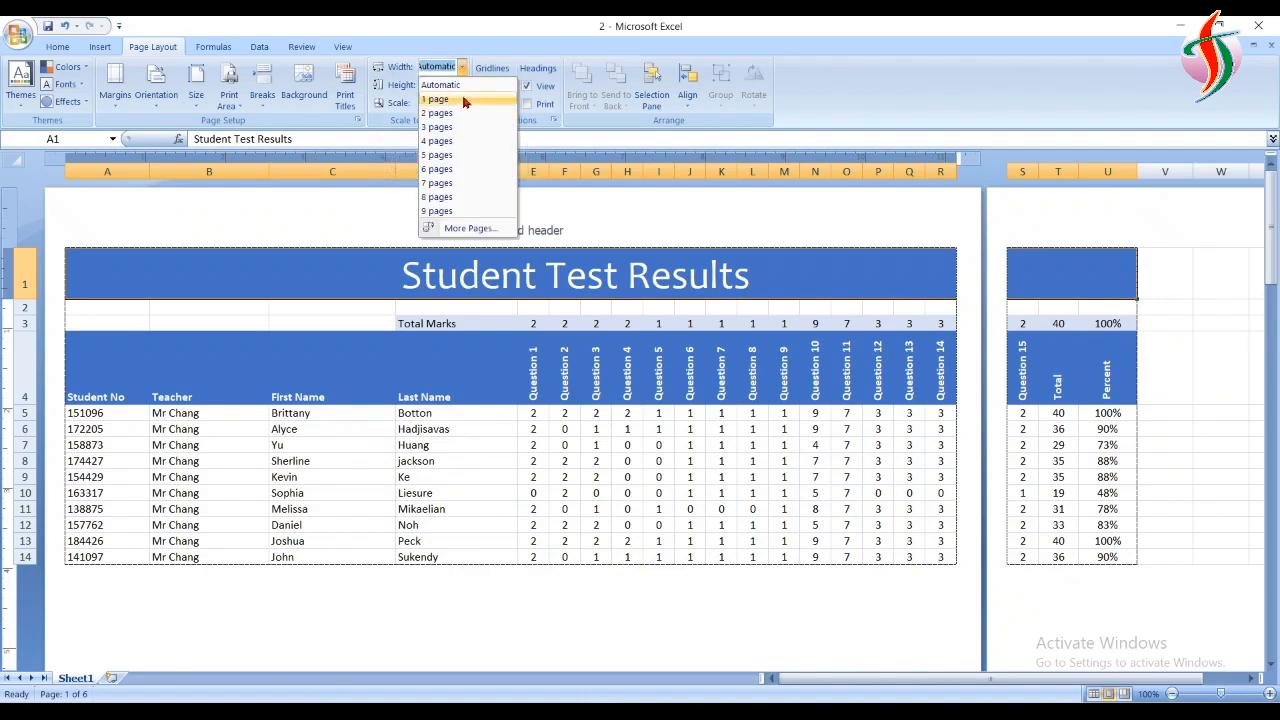
left_click(462, 102)
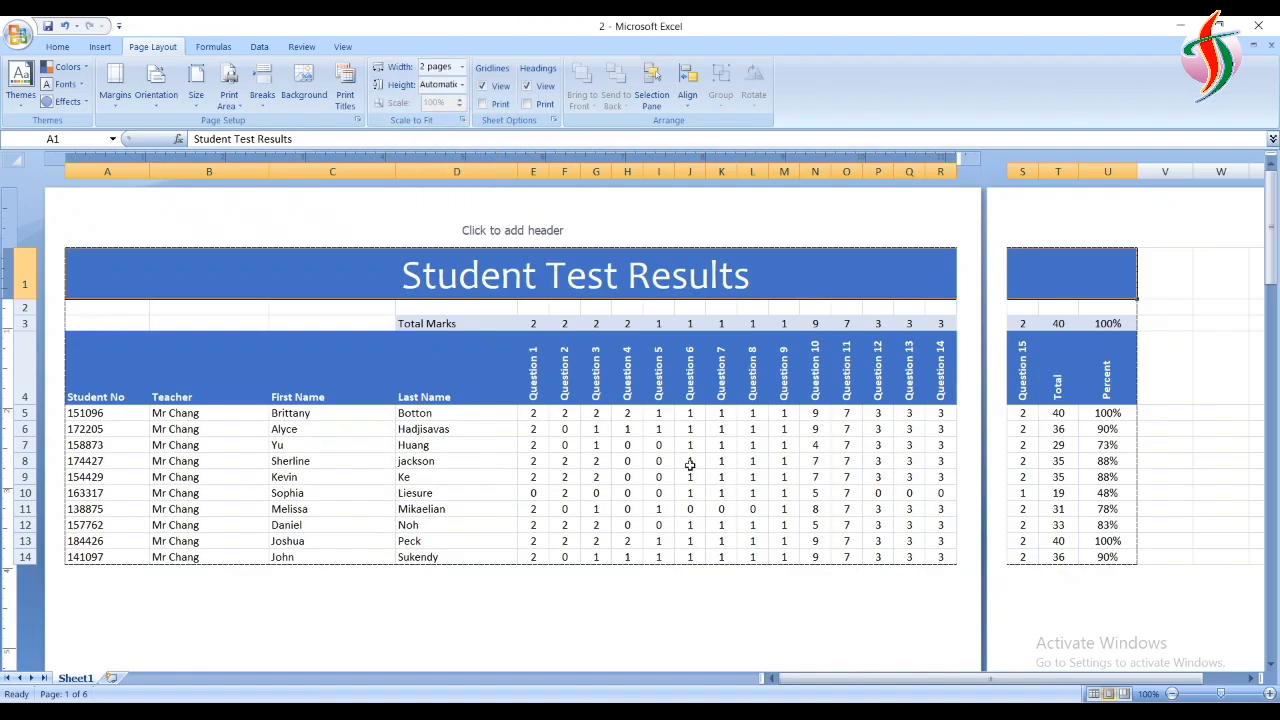
left_click(462, 67)
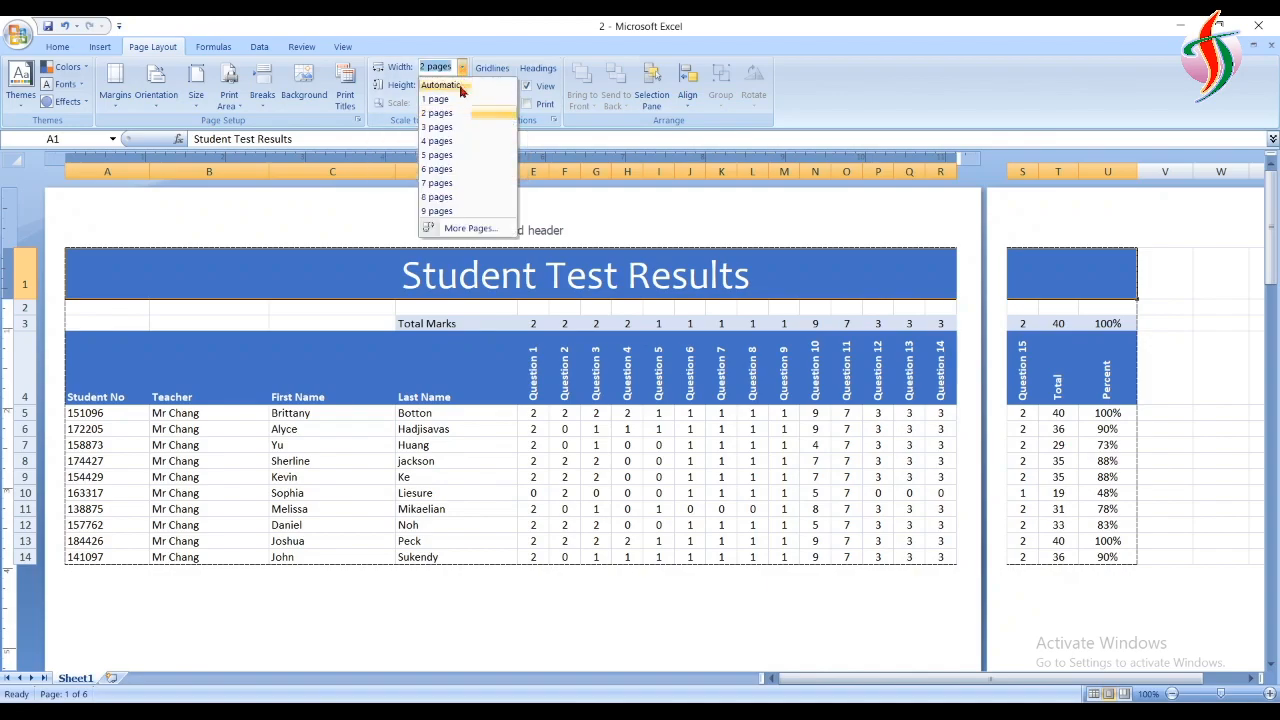
left_click(459, 98)
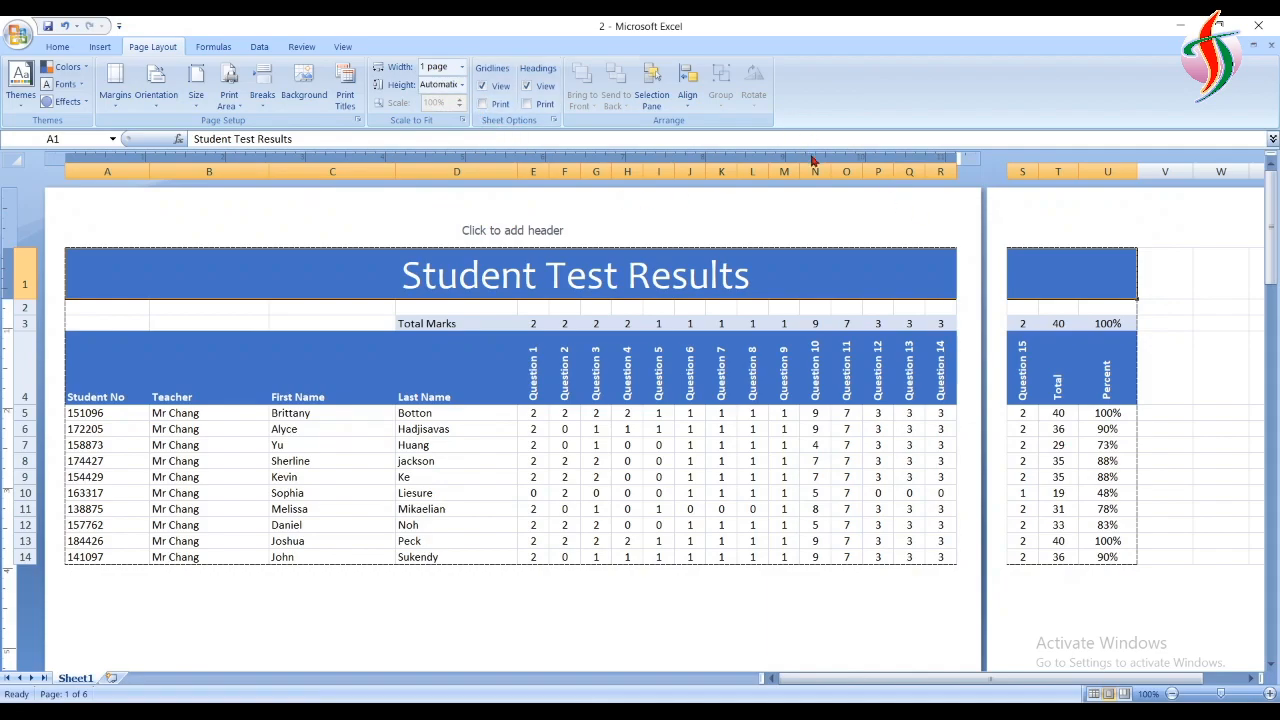
Check the list of shapes on the sheet in the Selection and Visibility pane and close it
left_click(664, 92)
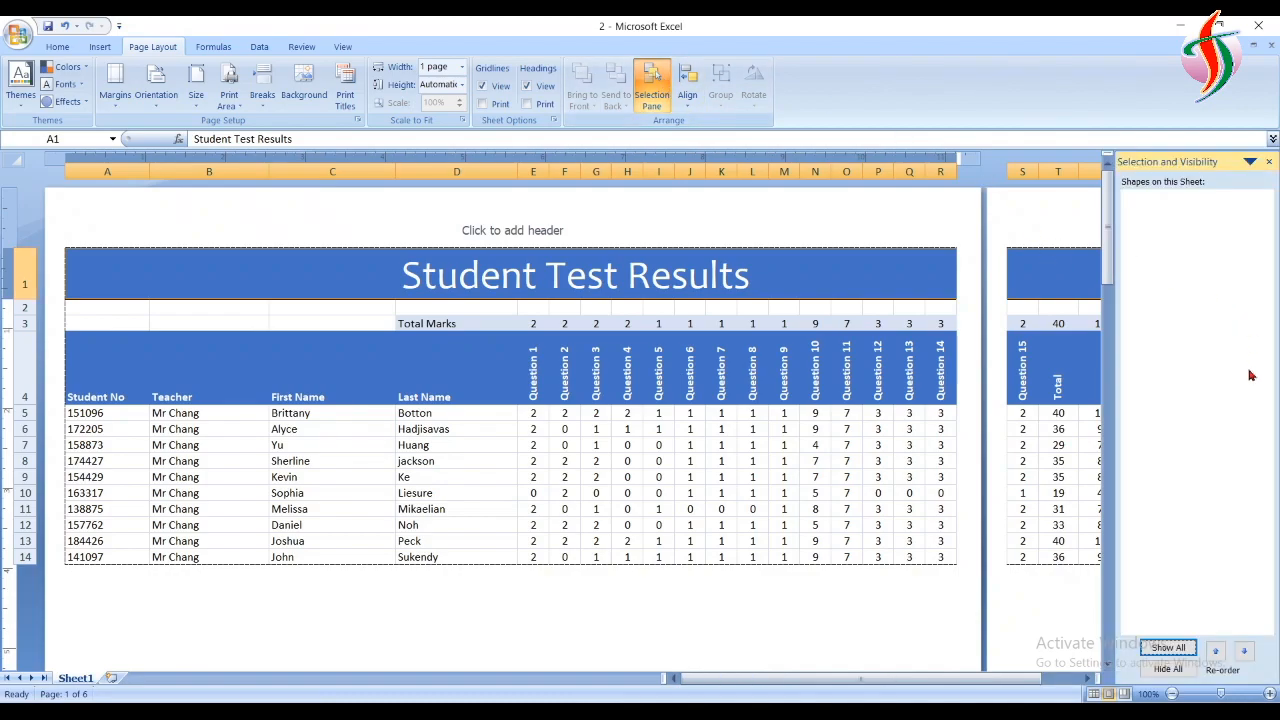
left_click(1270, 162)
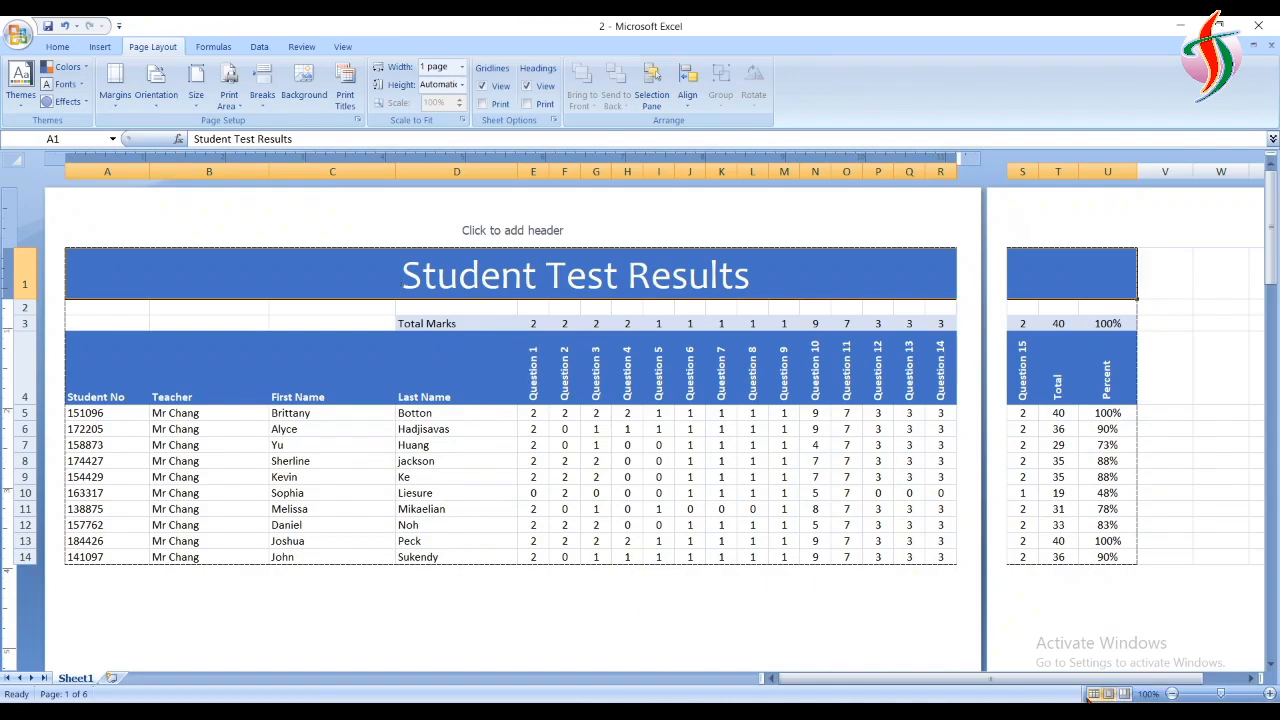
Switch the worksheet to Normal view and reset all its page breaks
left_click(1093, 694)
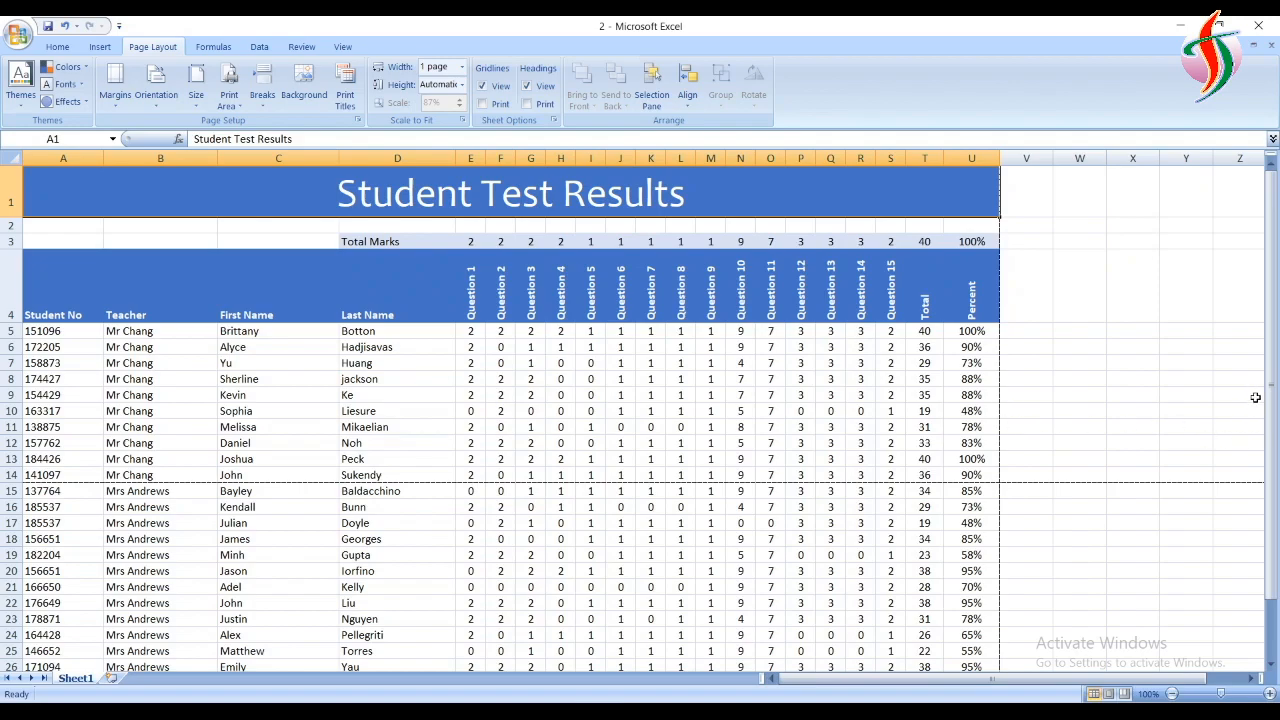
left_click_drag(1273, 383, 1277, 478)
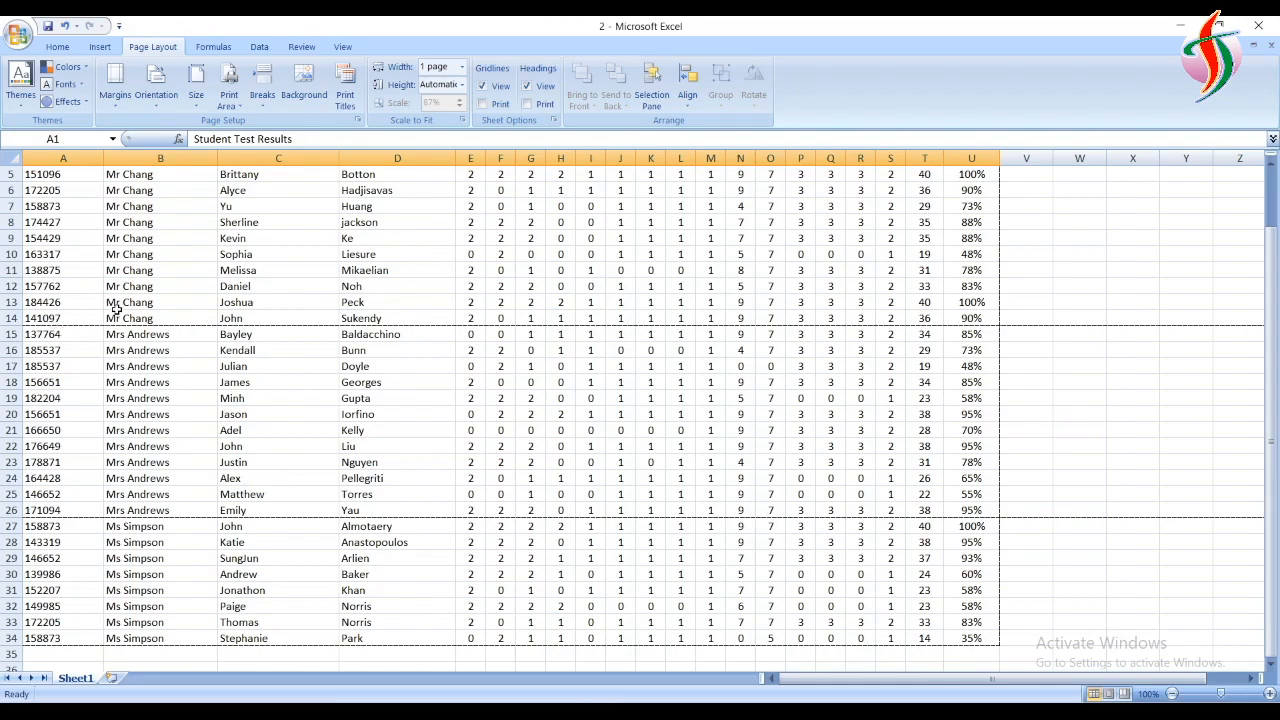
left_click(260, 106)
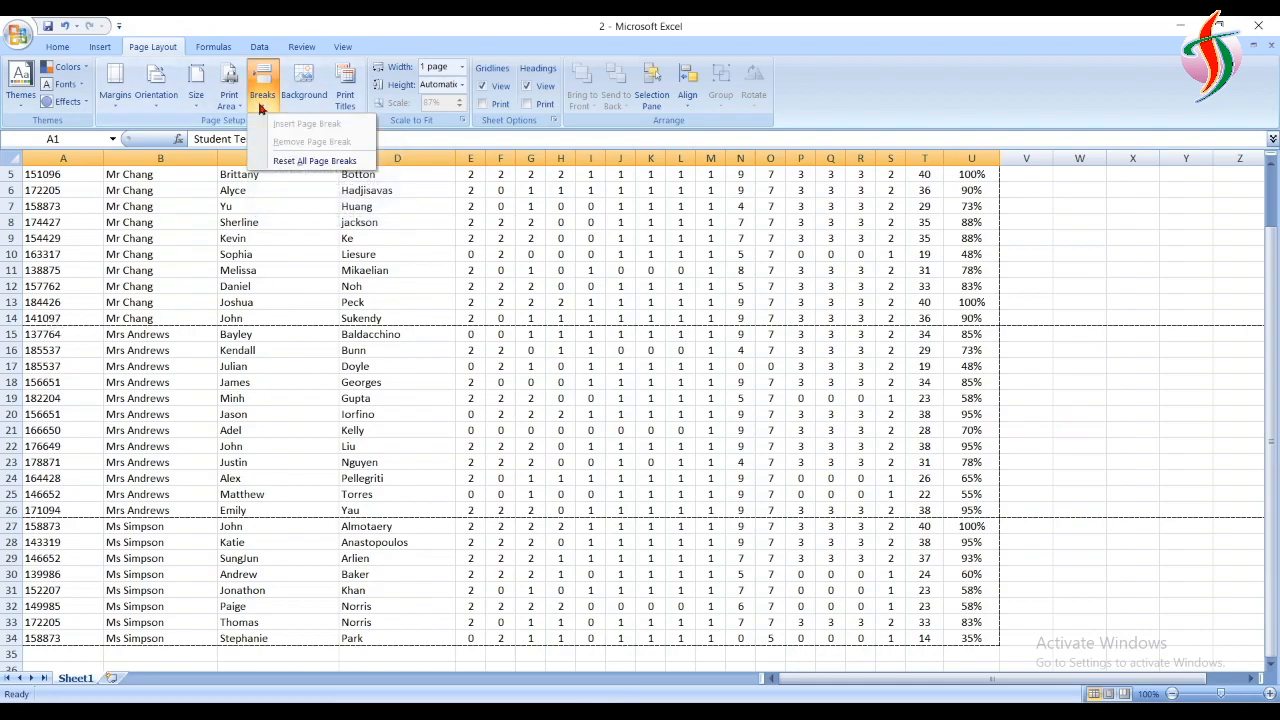
left_click(316, 162)
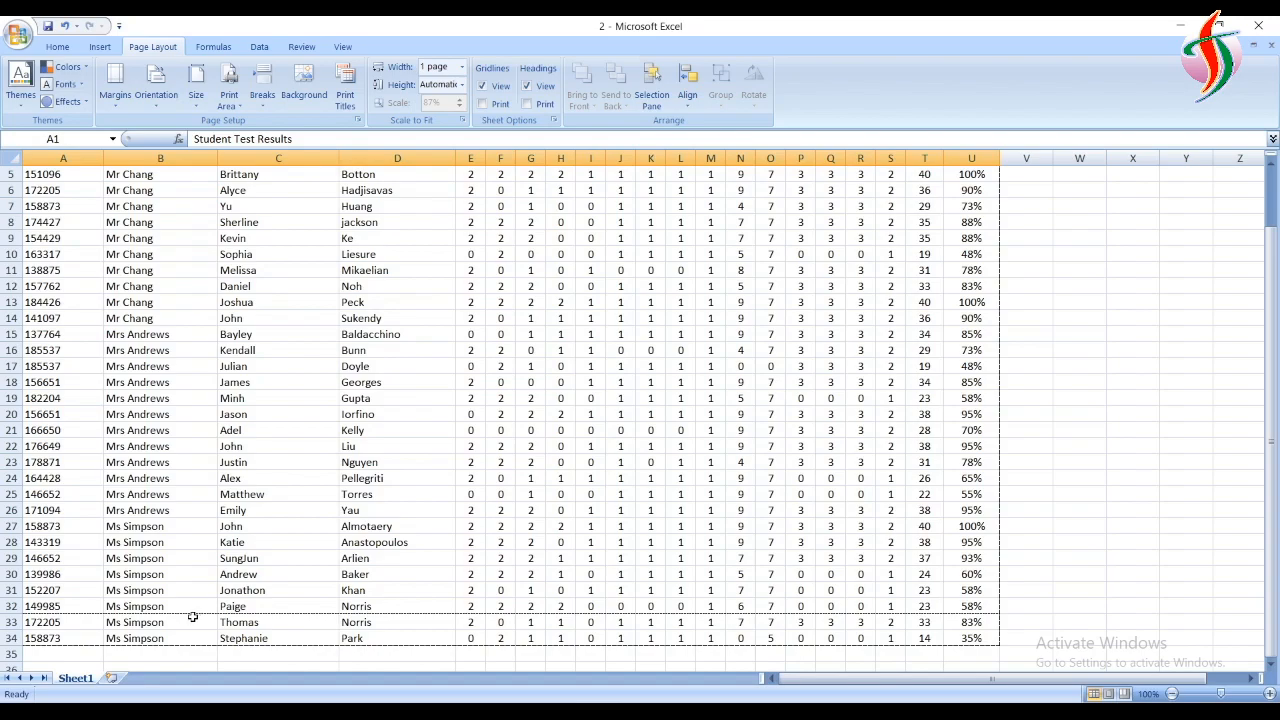
Insert a manual page break above row 14 of the student results table
left_click_drag(192, 617, 190, 609)
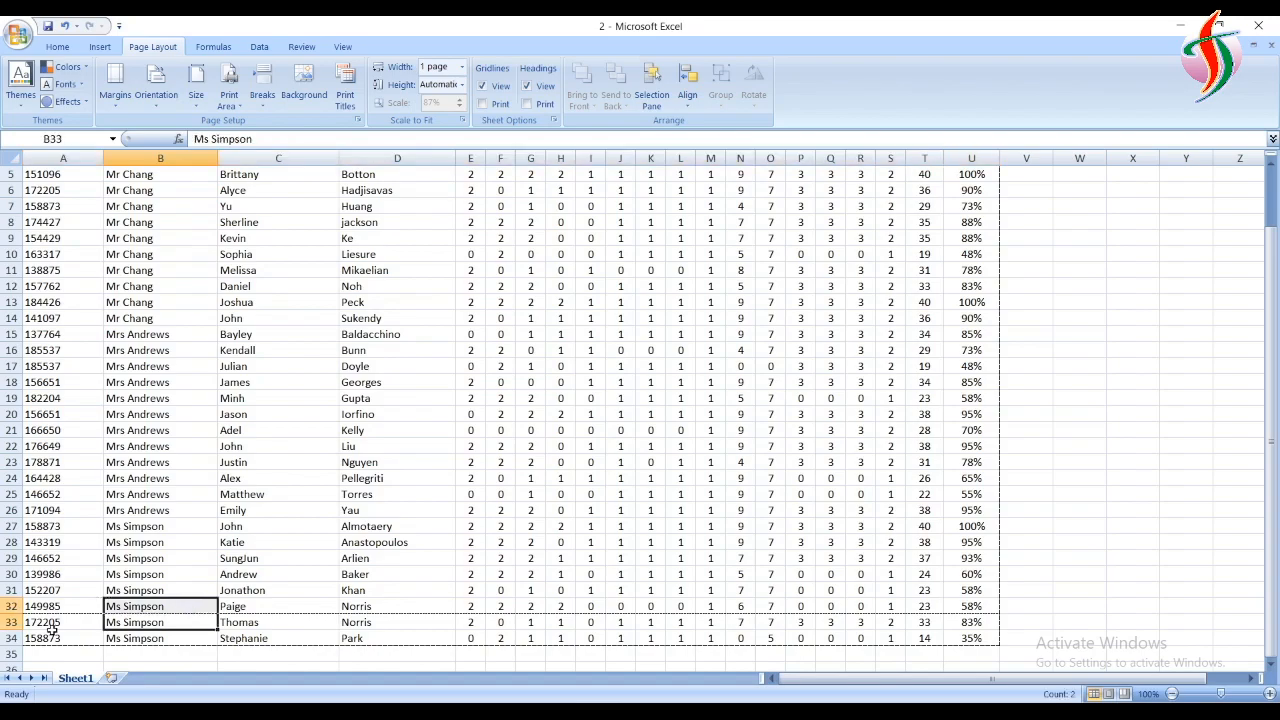
left_click(12, 318)
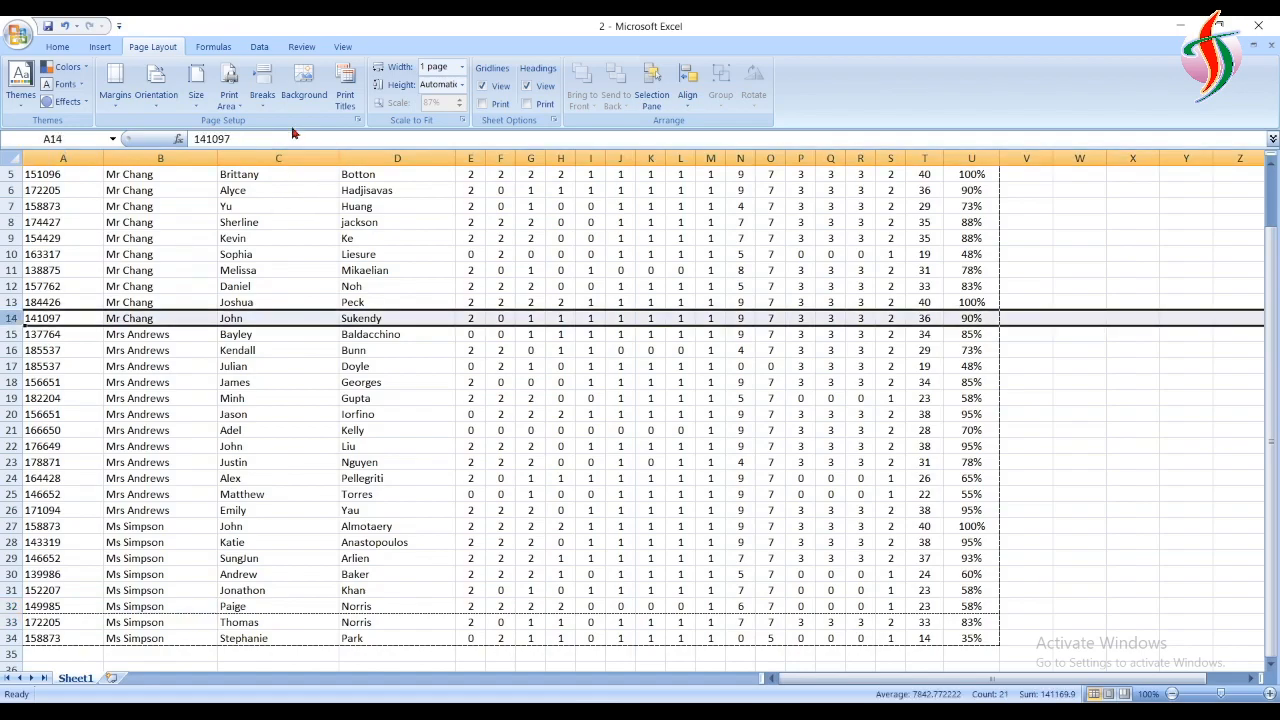
left_click(262, 88)
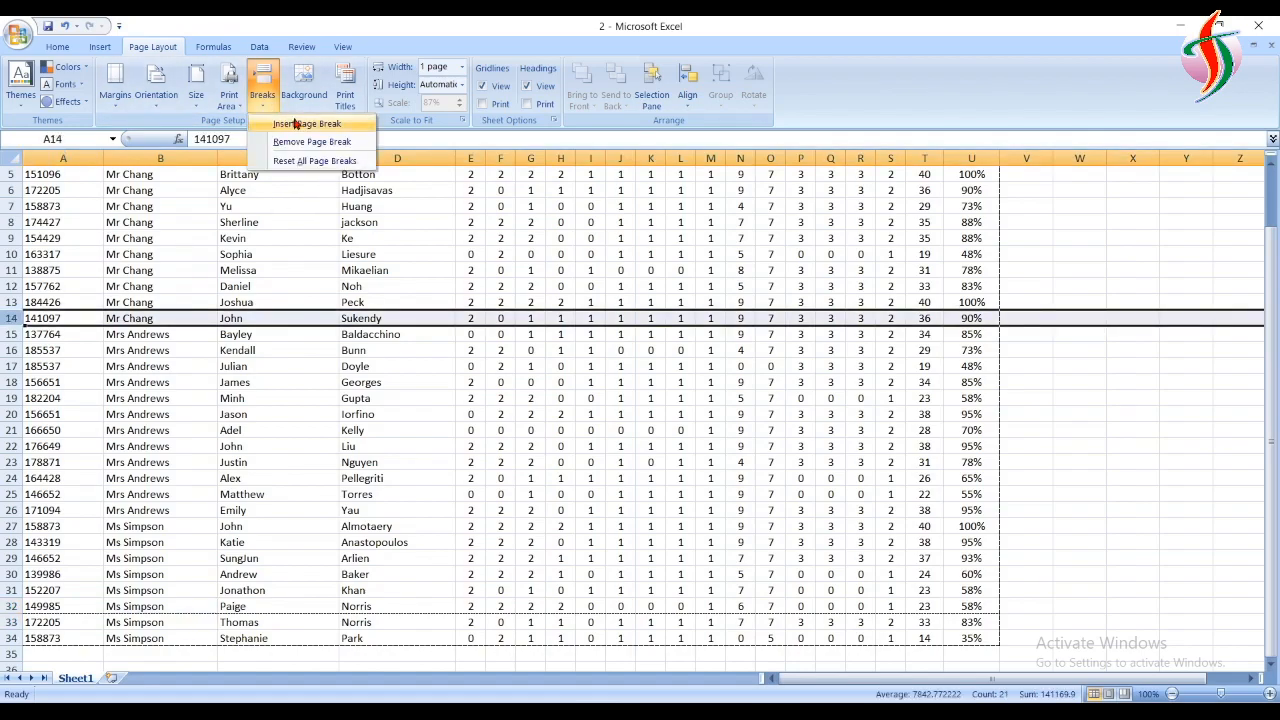
left_click(297, 124)
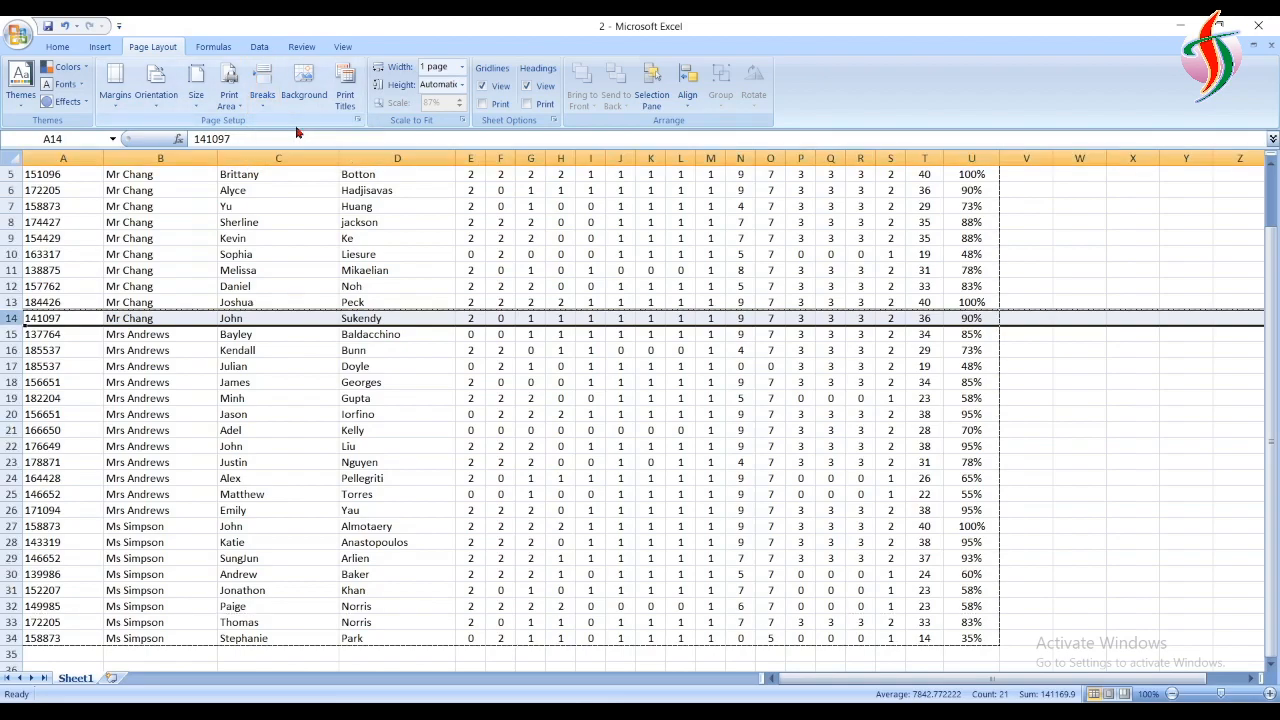
left_click(233, 362)
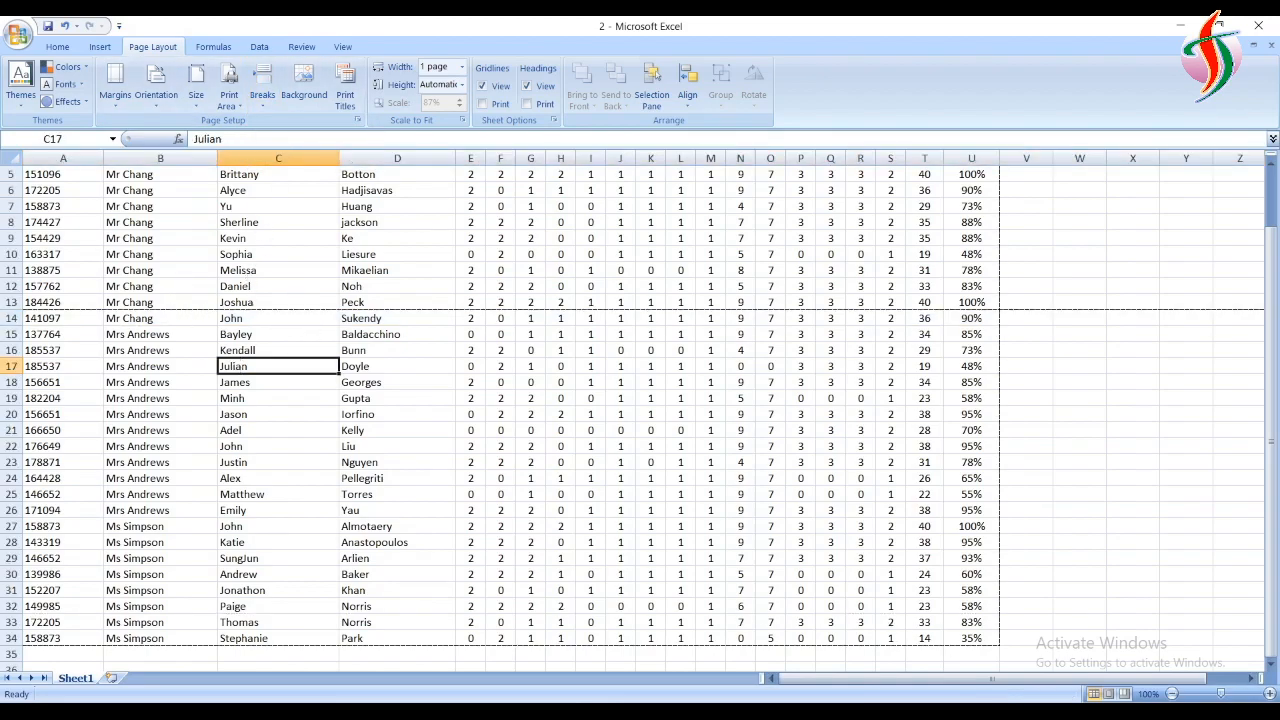
Set the print area to the single cell B14 and accept the single-cell selection
left_click(1270, 694)
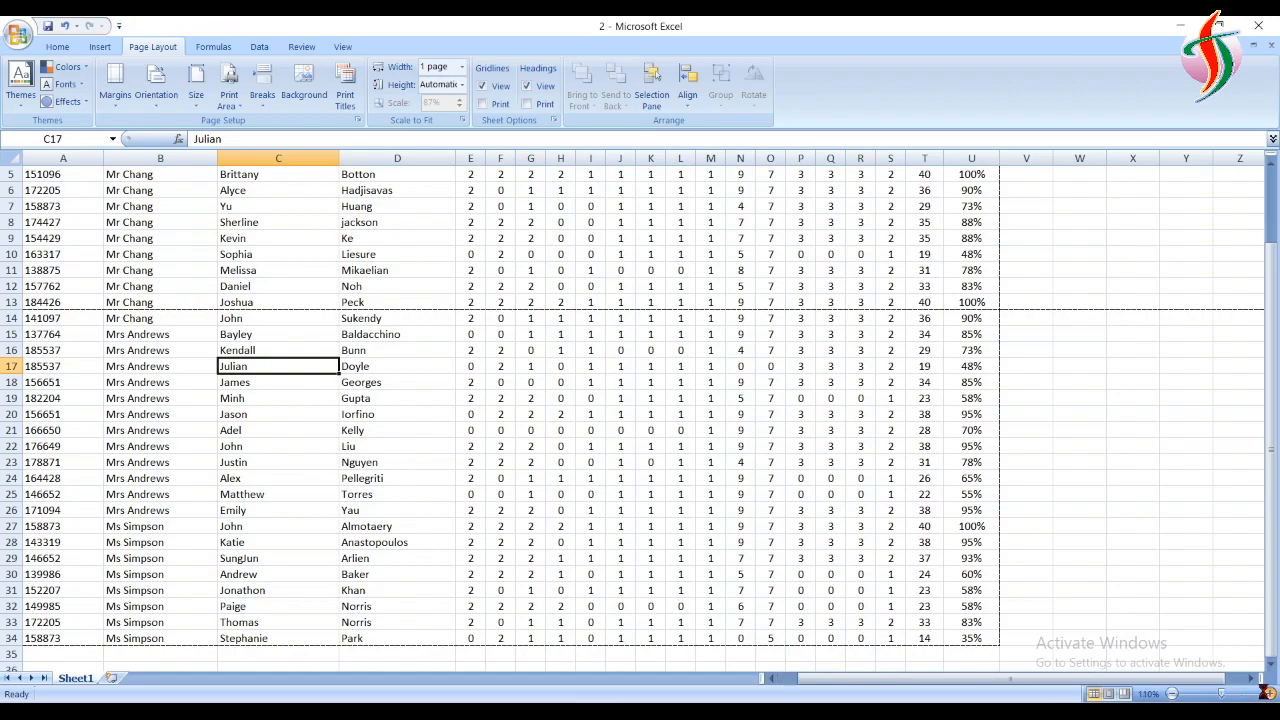
left_click(1270, 694)
left_click(1270, 694)
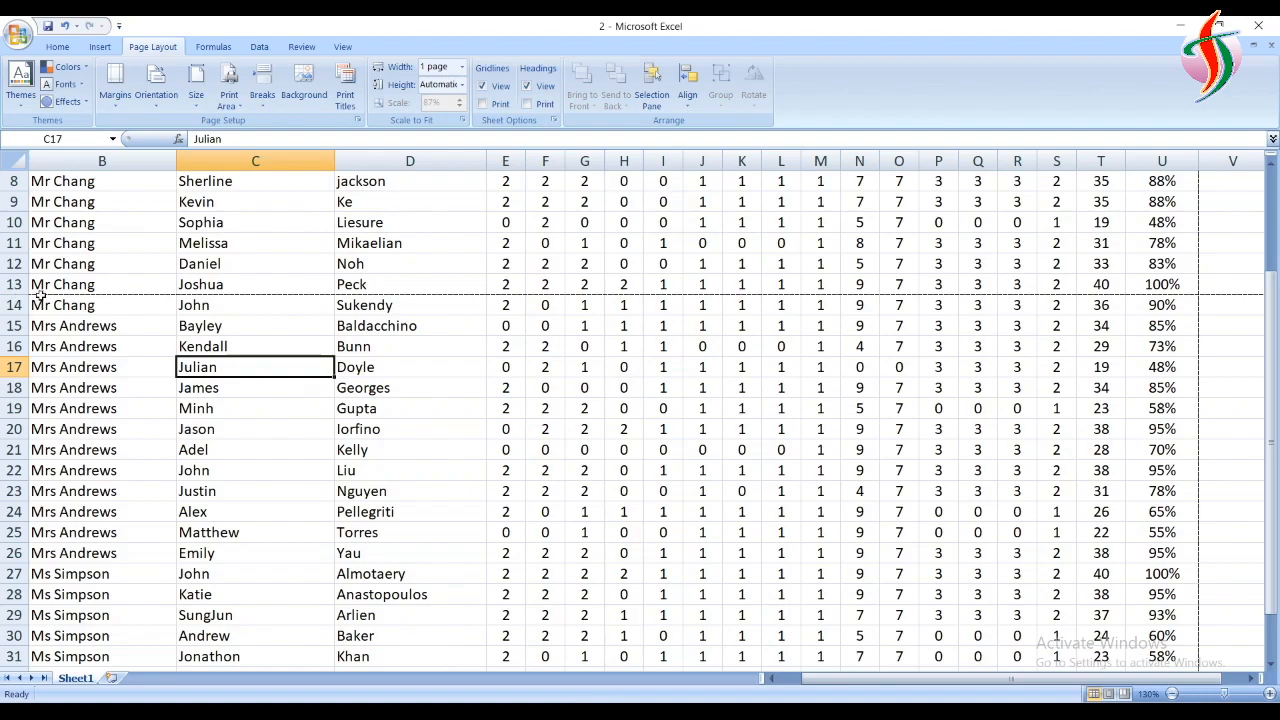
left_click(160, 298)
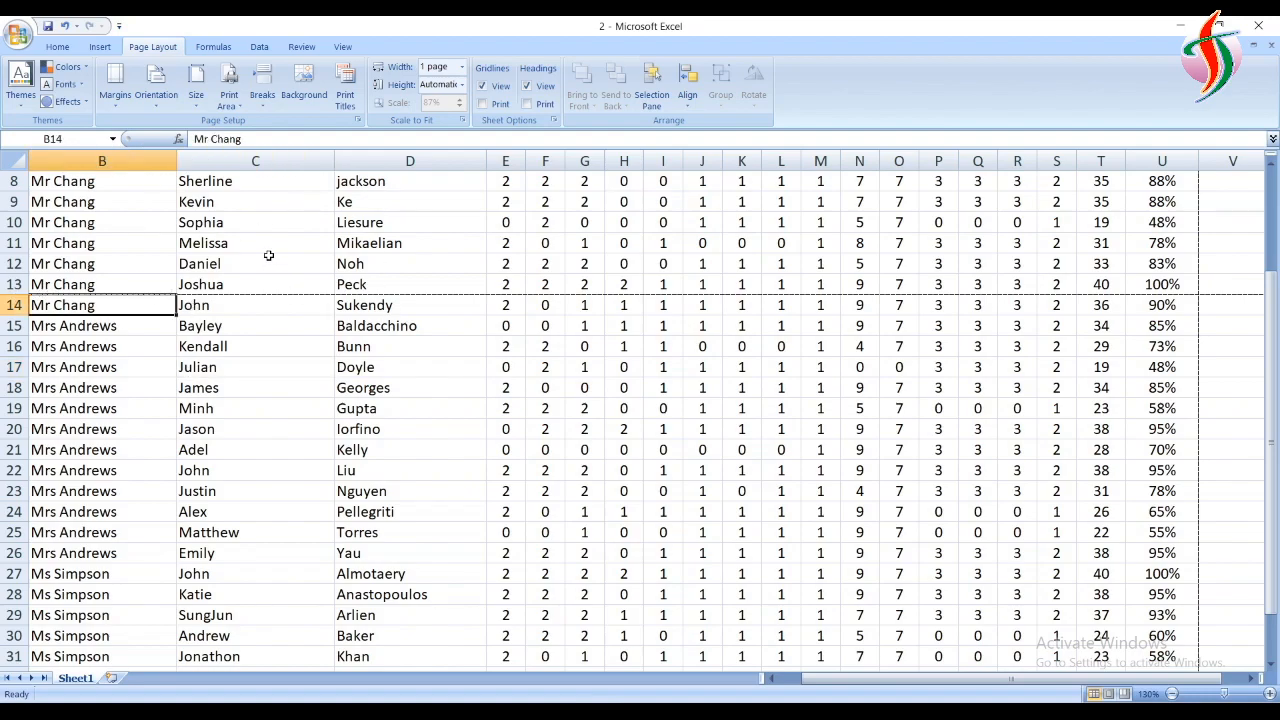
left_click(236, 112)
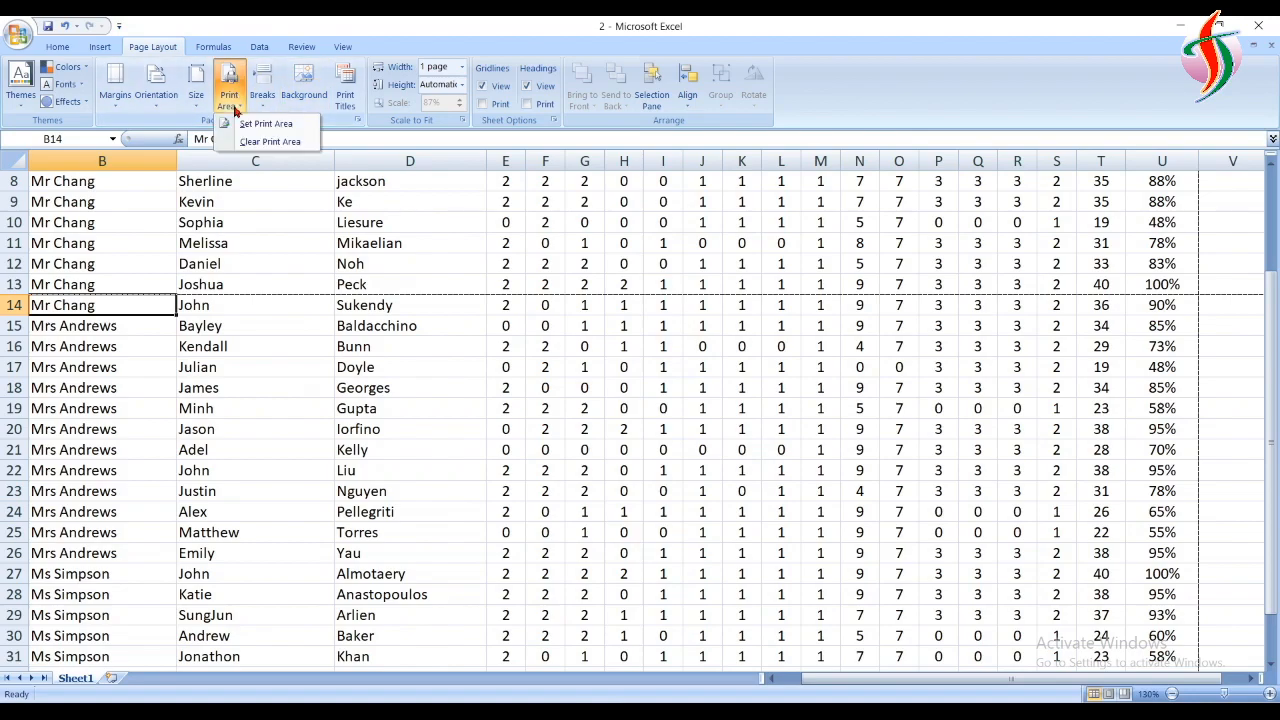
left_click(281, 125)
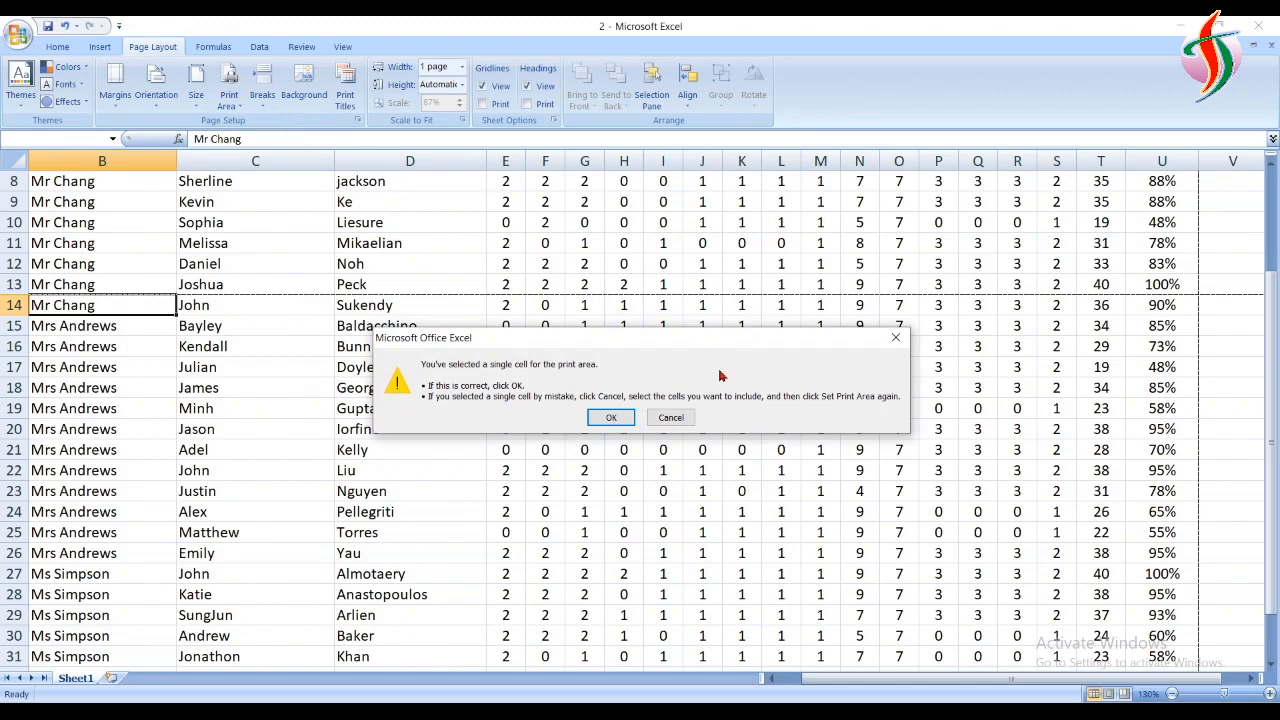
left_click(612, 418)
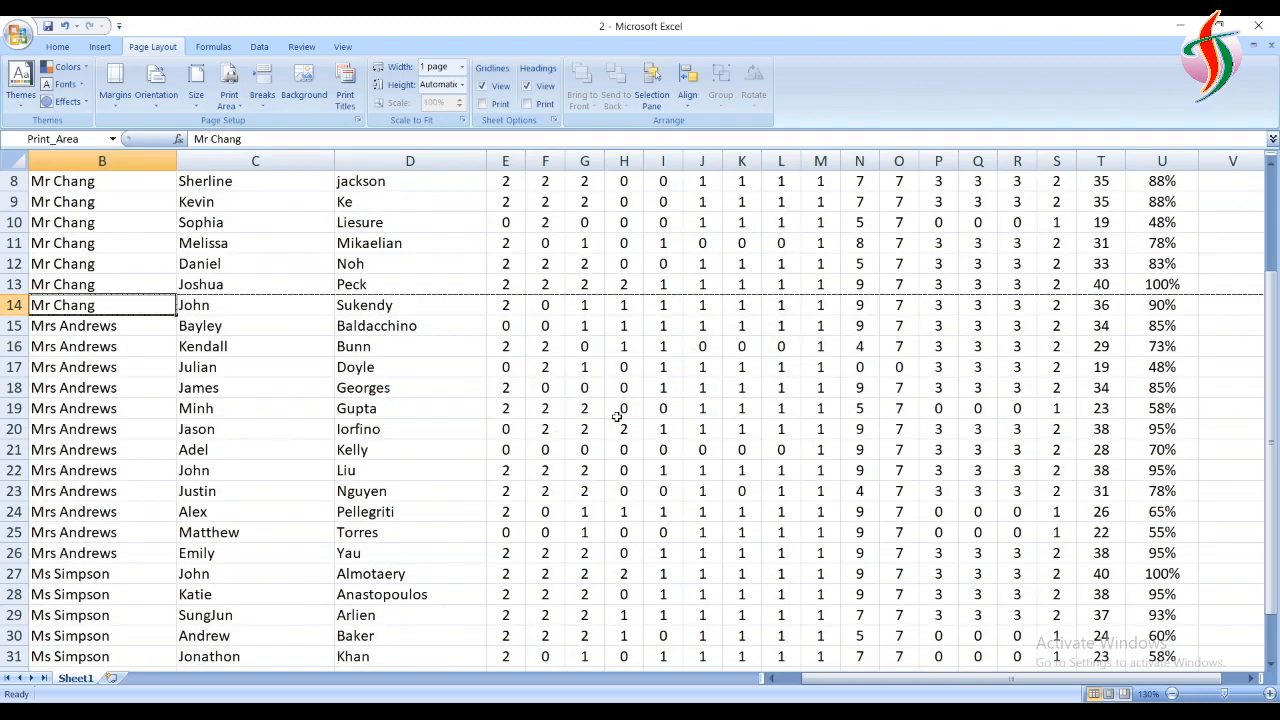
Set the print area to the whole student results table, A1:U34
scroll(617, 416, "down", 3)
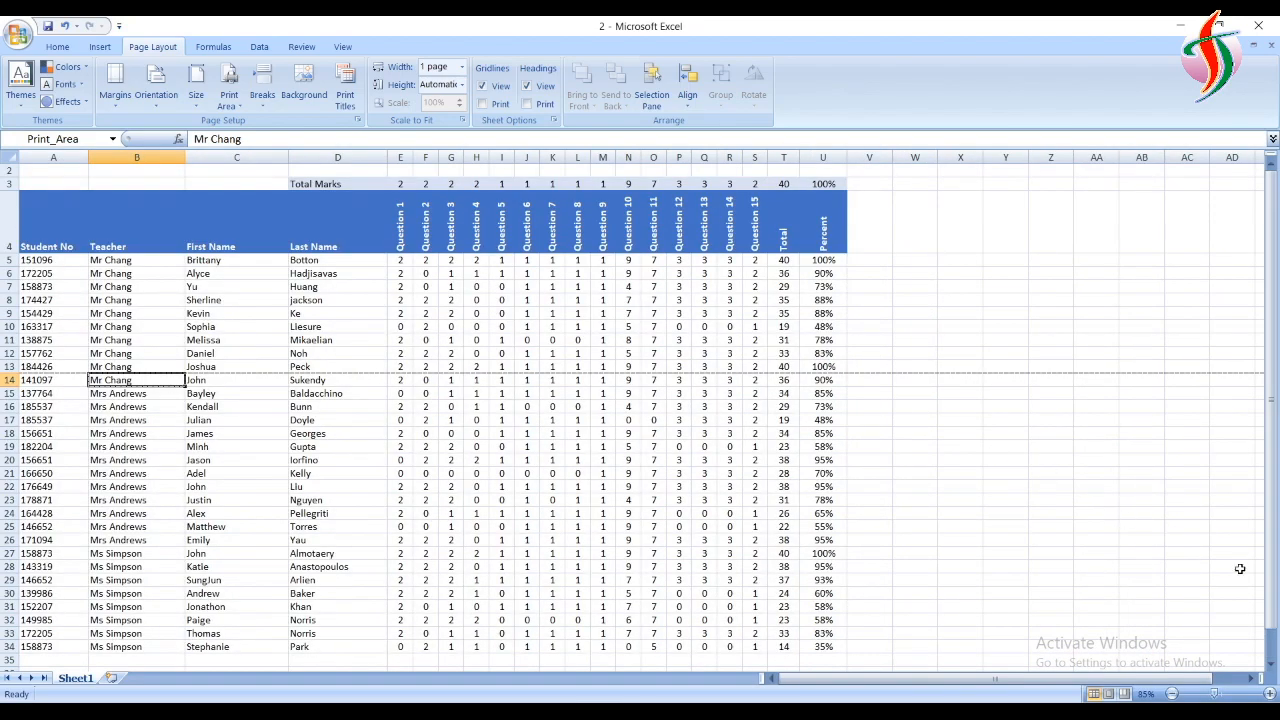
left_click_drag(1271, 590, 1270, 553)
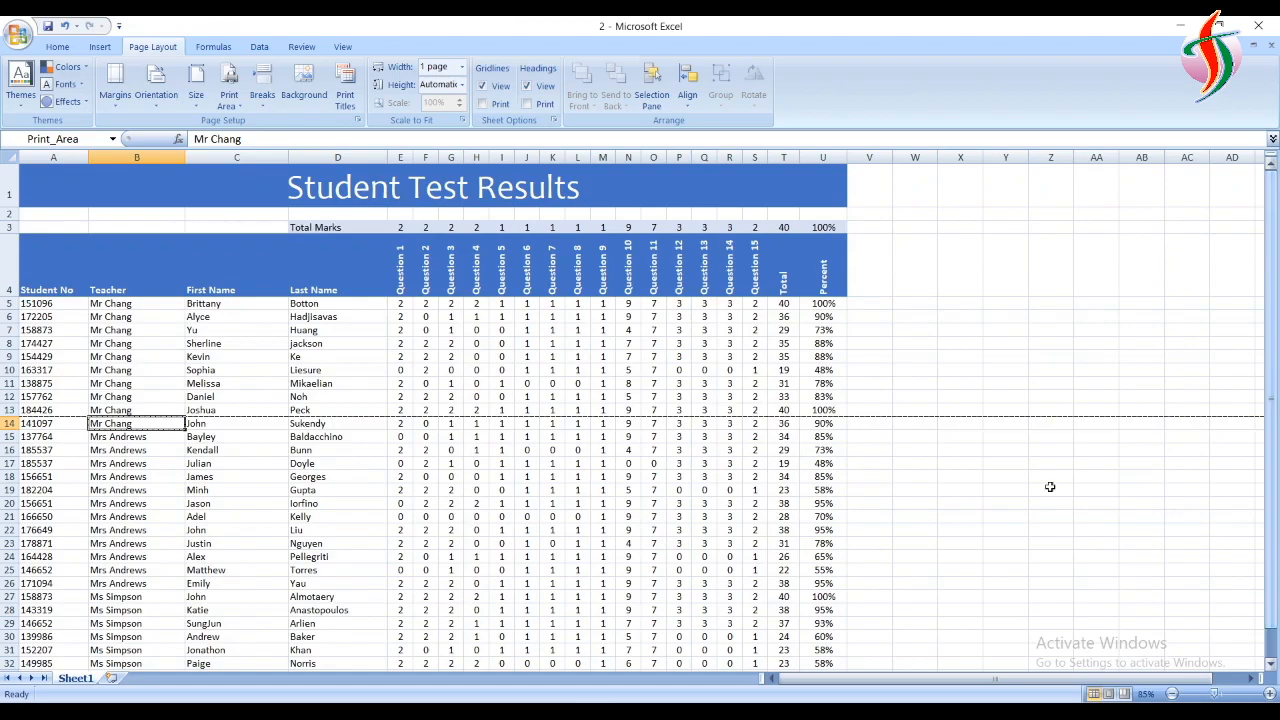
left_click_drag(33, 171, 522, 555)
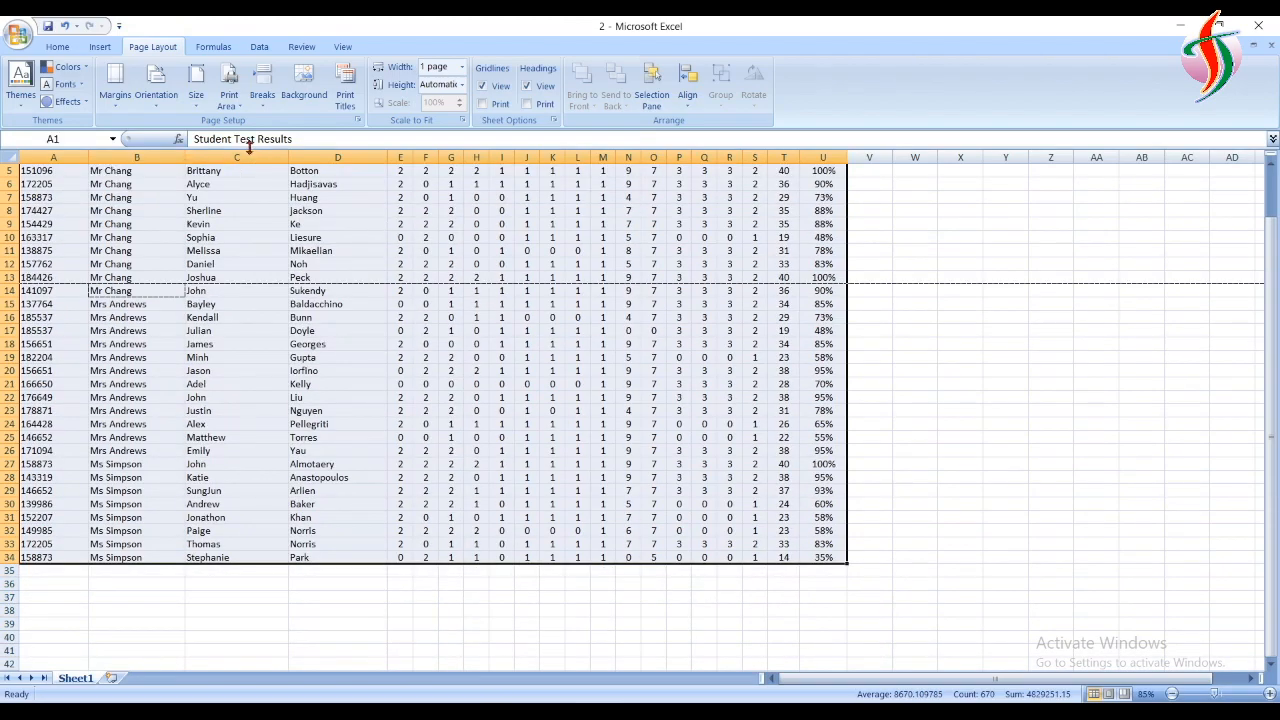
left_click(234, 106)
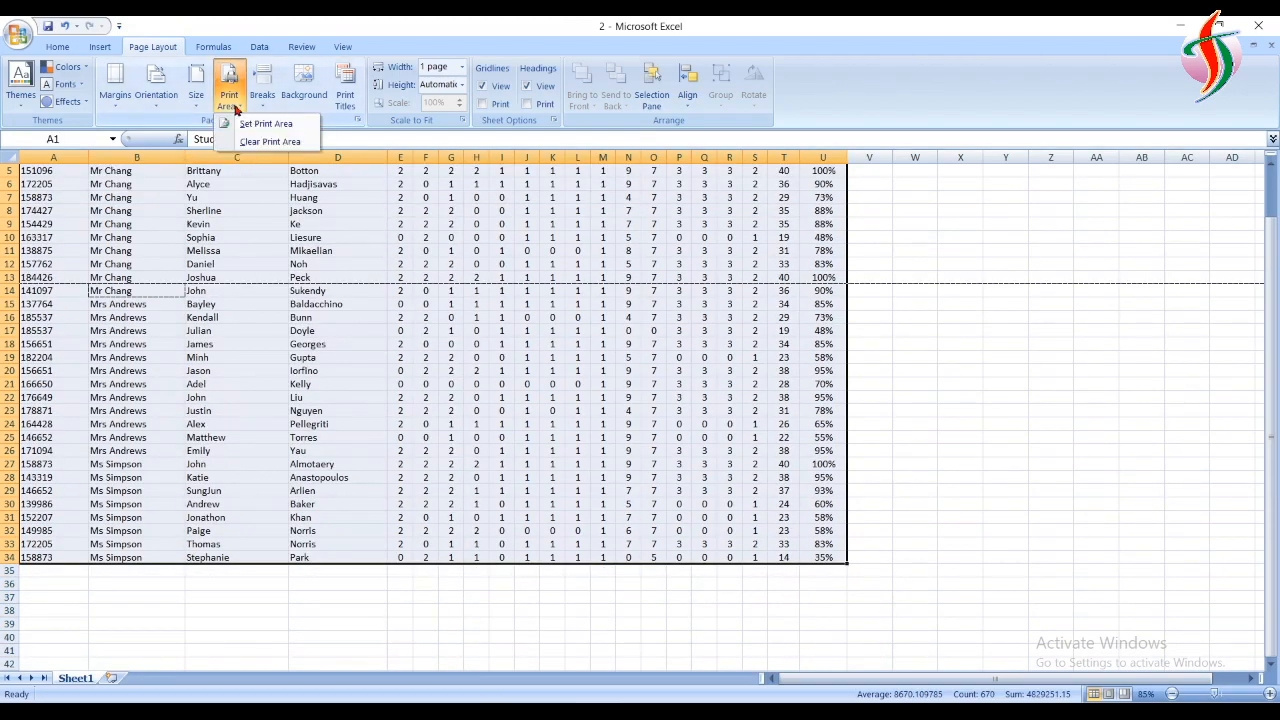
left_click(268, 126)
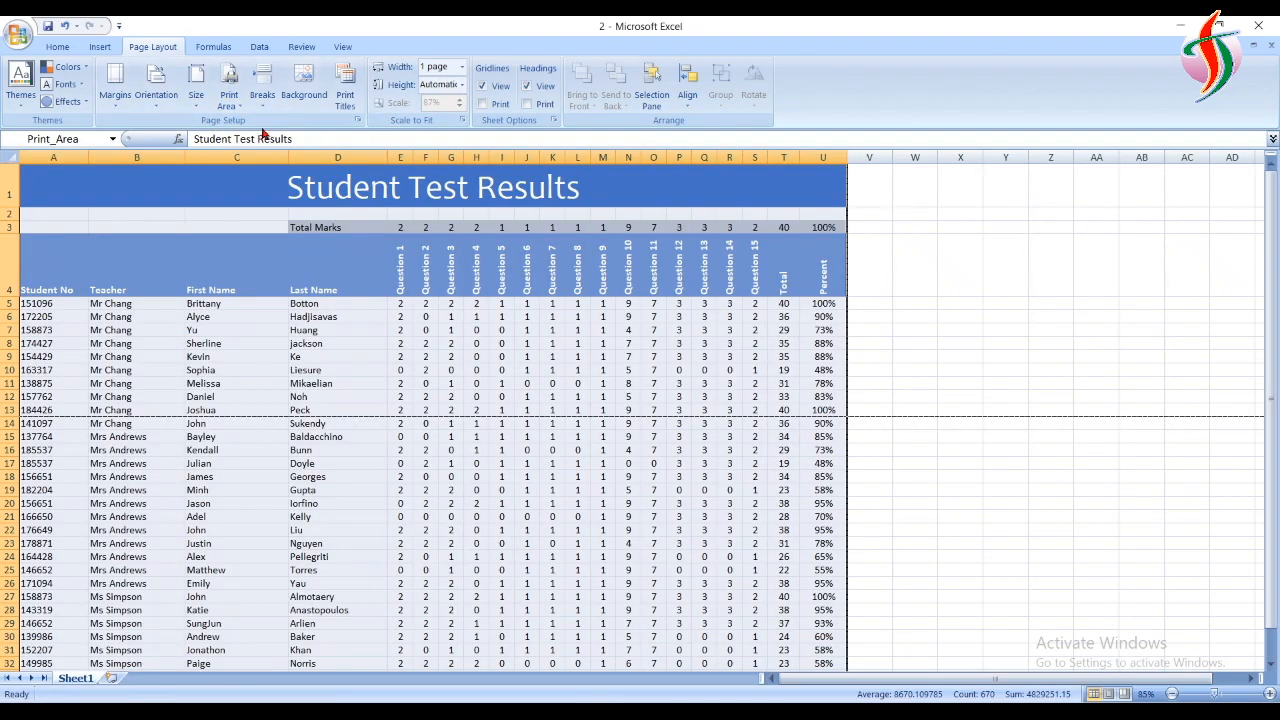
Check both pages of the results table in the print preview and close it
left_click(14, 34)
mouse_move(48, 212)
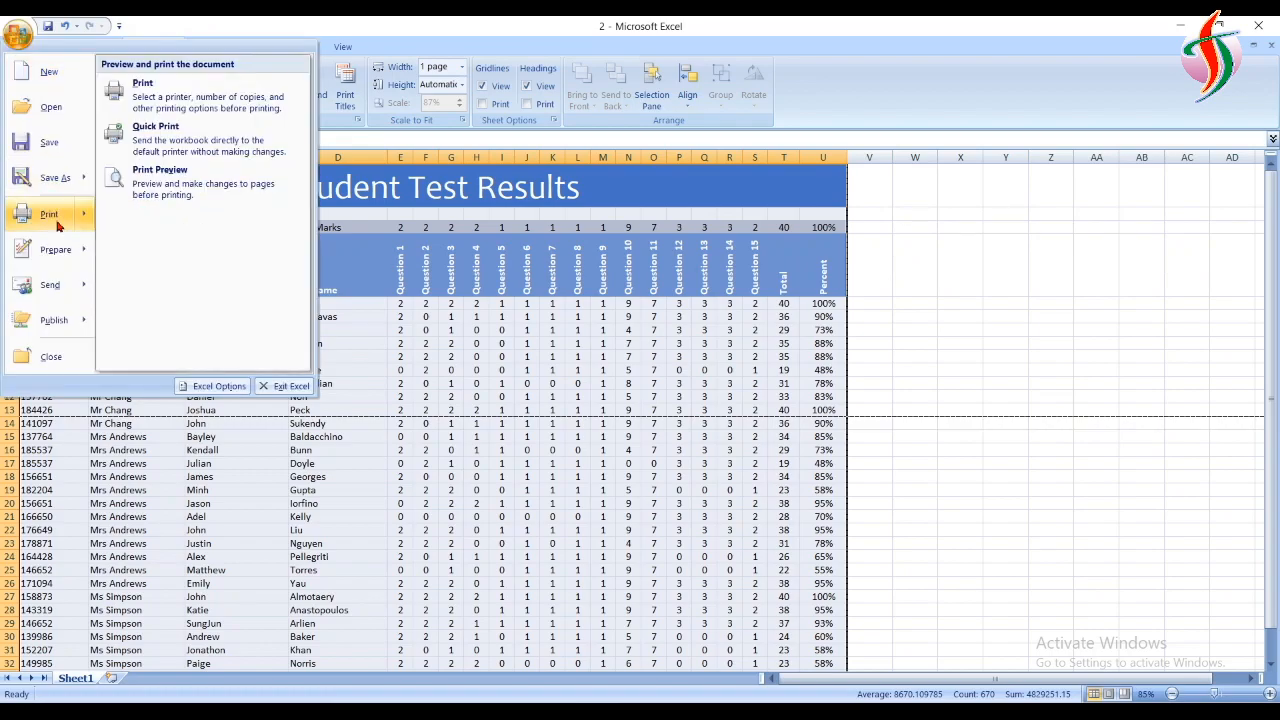
left_click(227, 183)
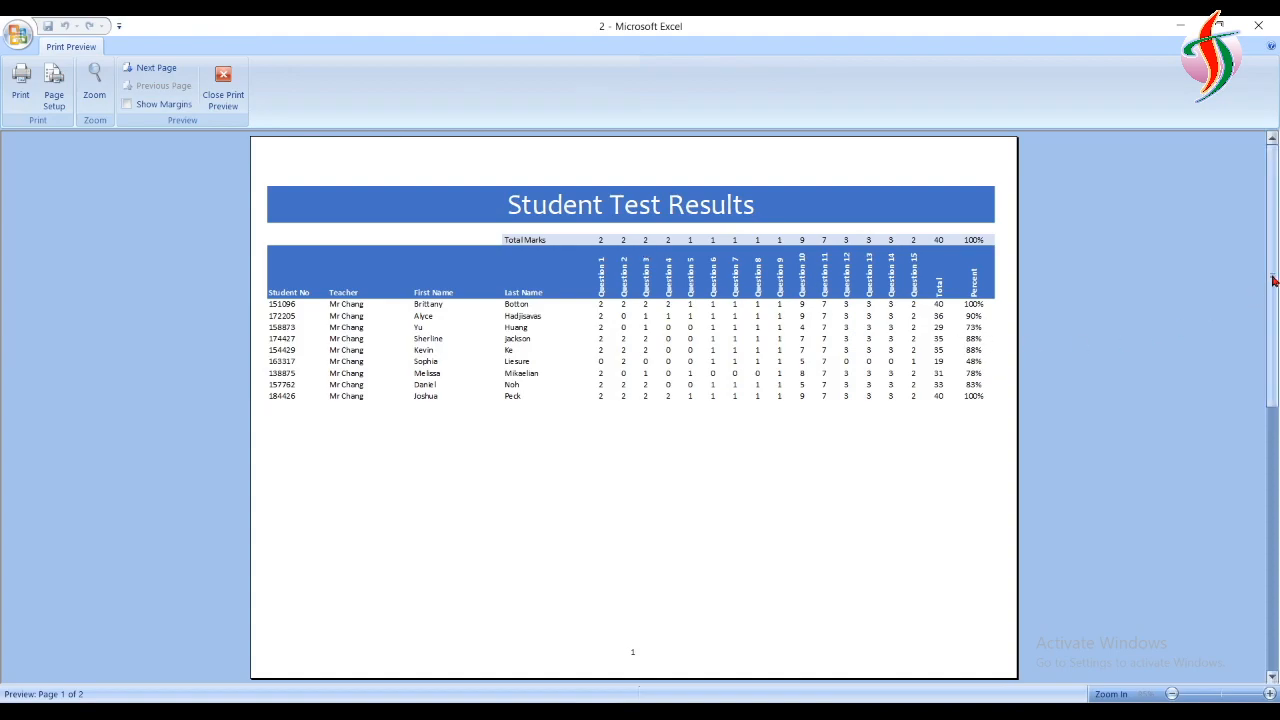
left_click_drag(1272, 276, 1272, 276)
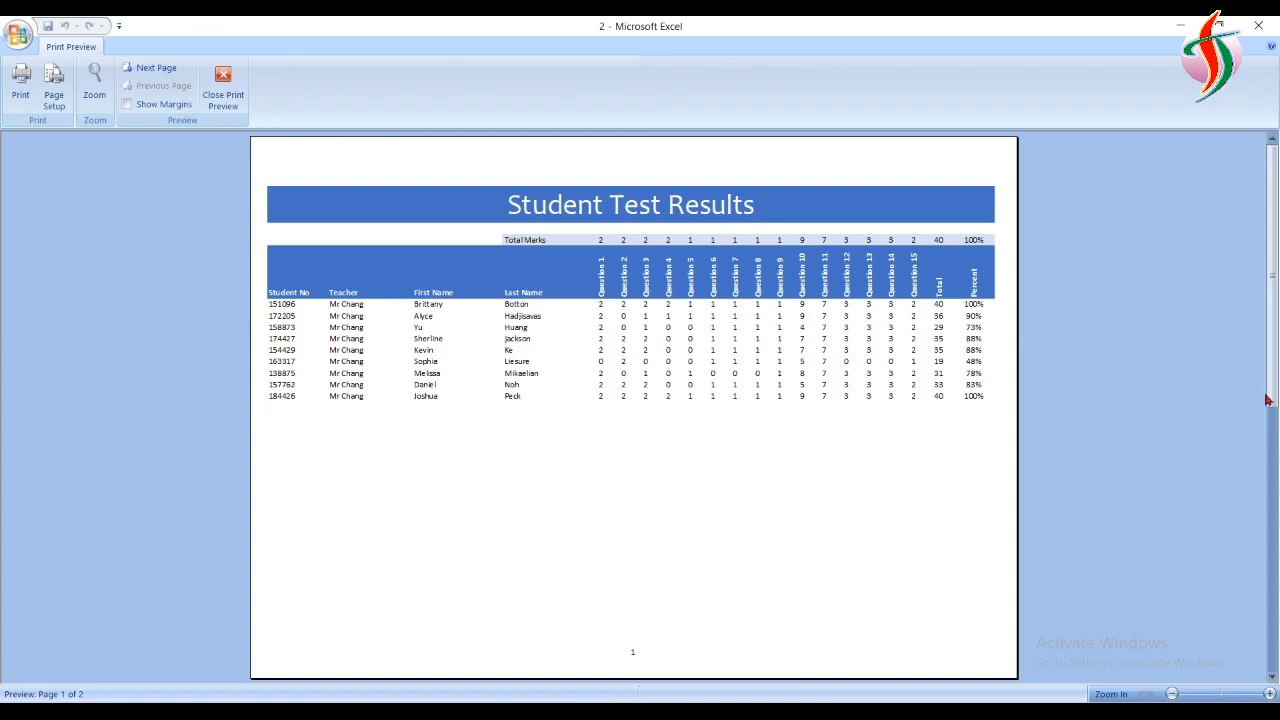
left_click(1272, 677)
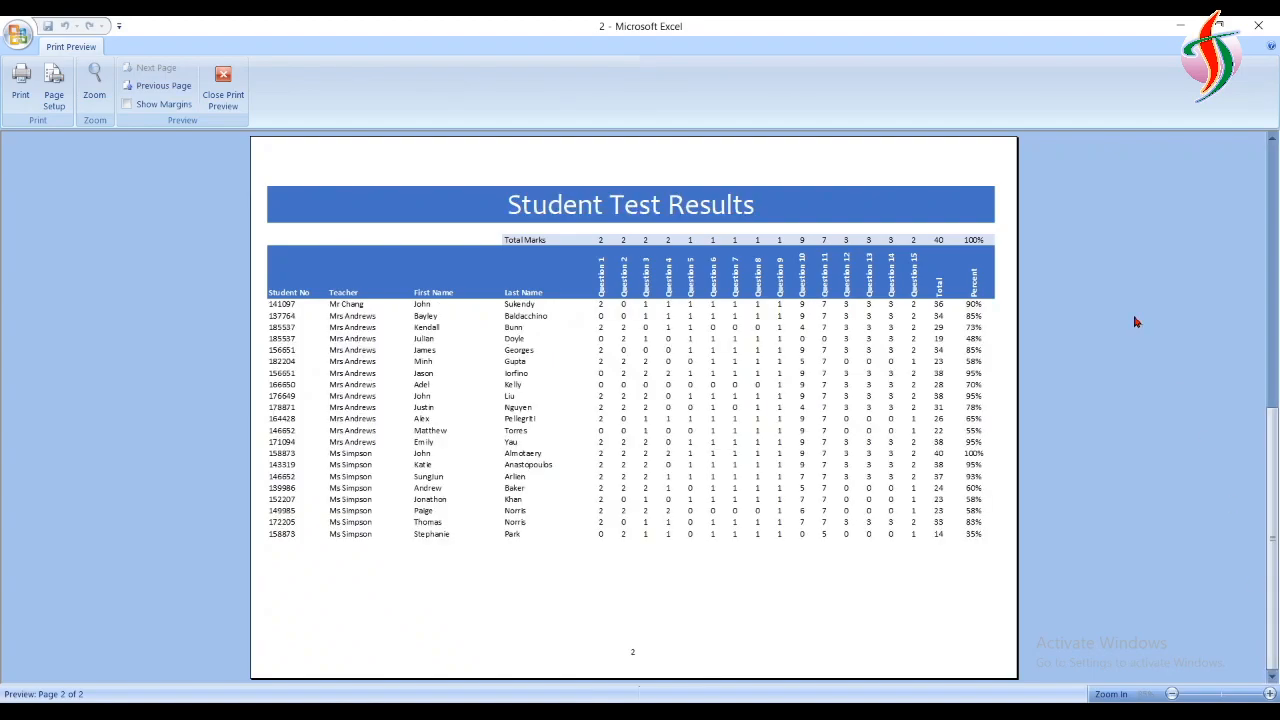
left_click(222, 80)
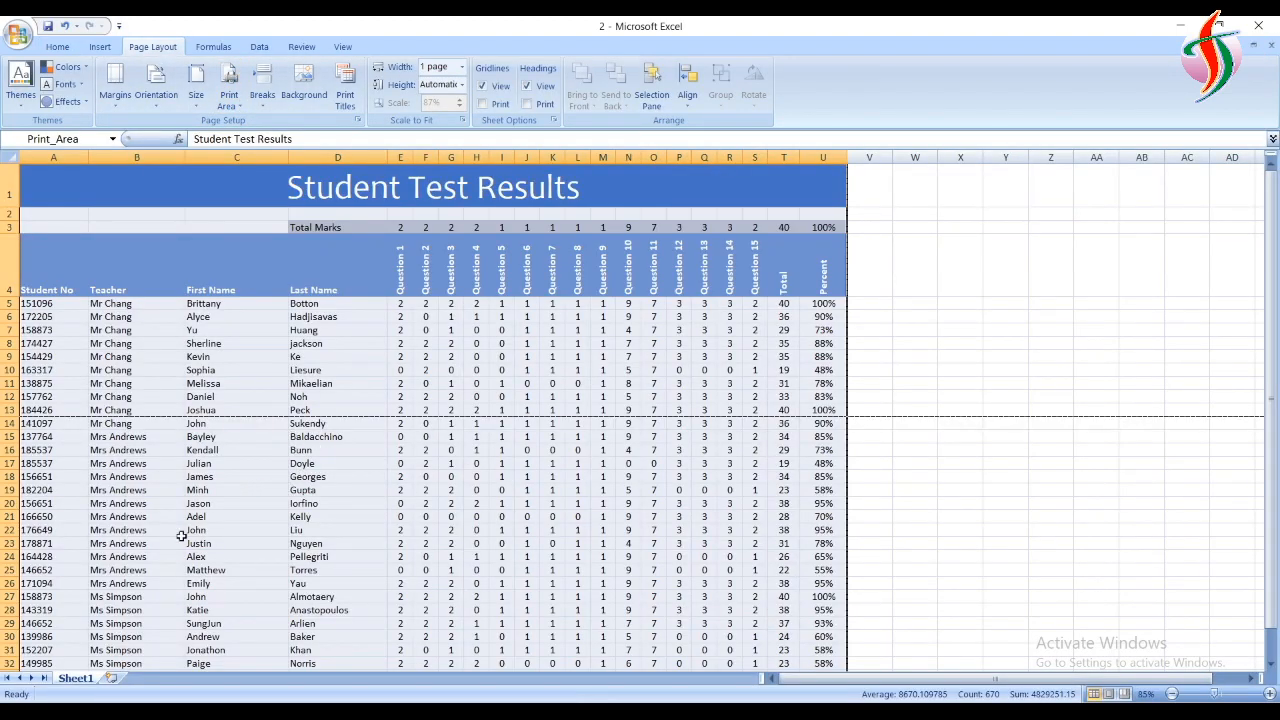
Insert a manual page break above row 27, where Ms Simpson's students begin
left_click(11, 596)
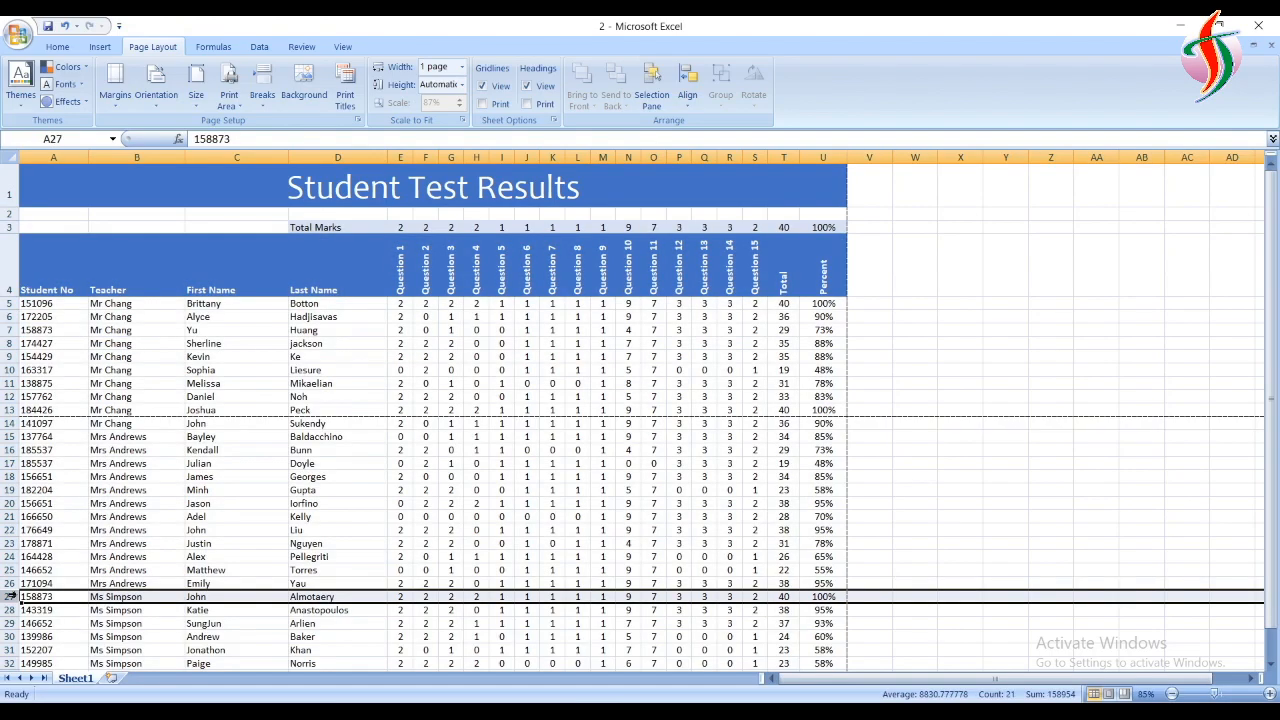
left_click(260, 104)
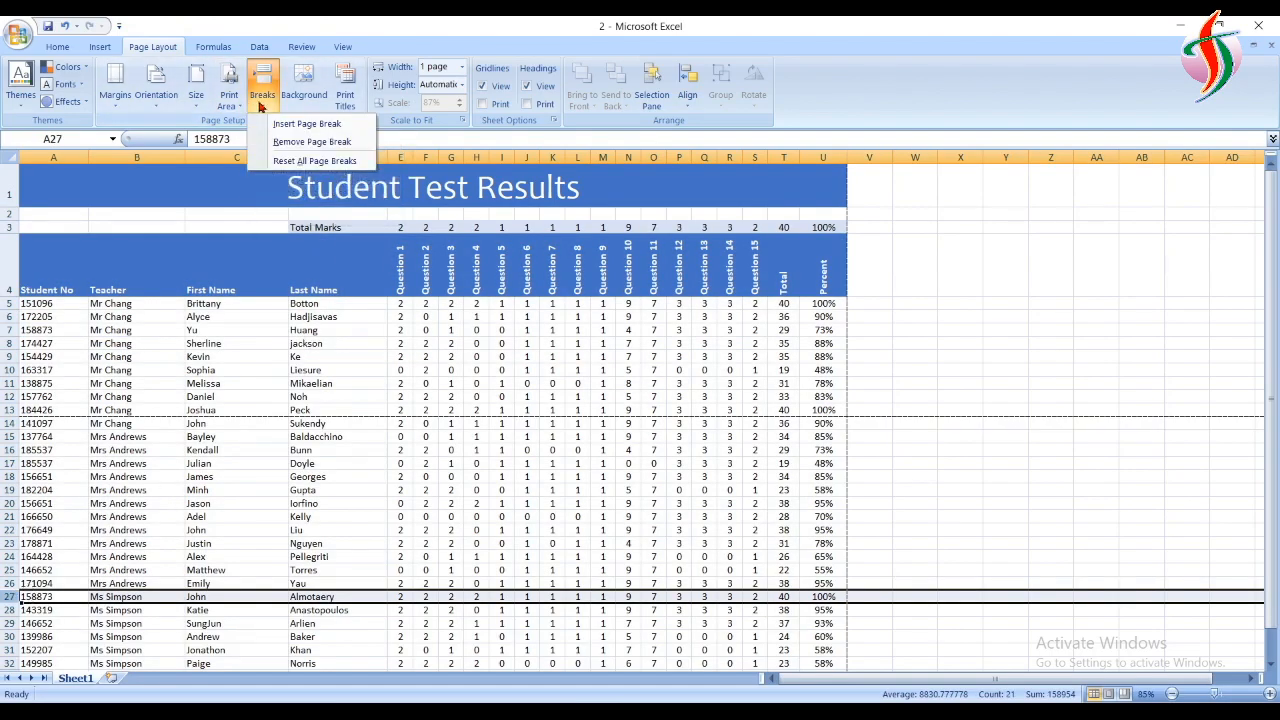
left_click(303, 127)
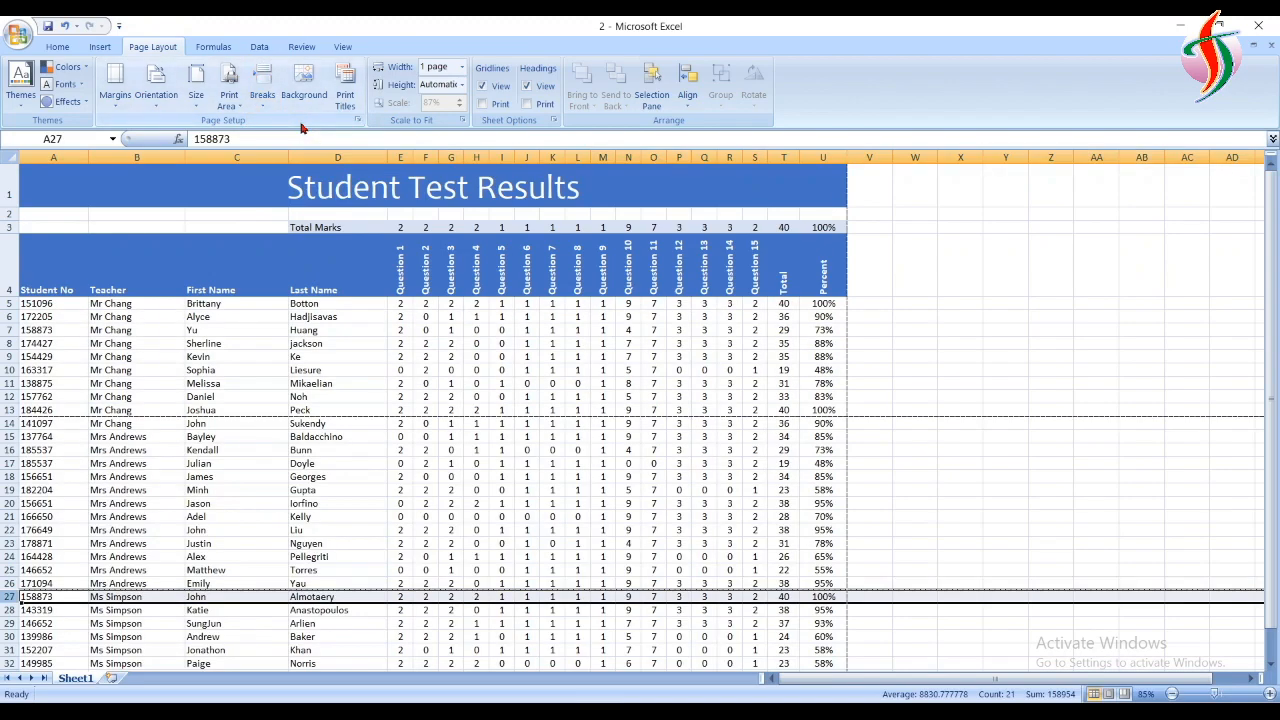
Preview the printout with the row 27 page break, go through to the last page, and close the preview
left_click(18, 35)
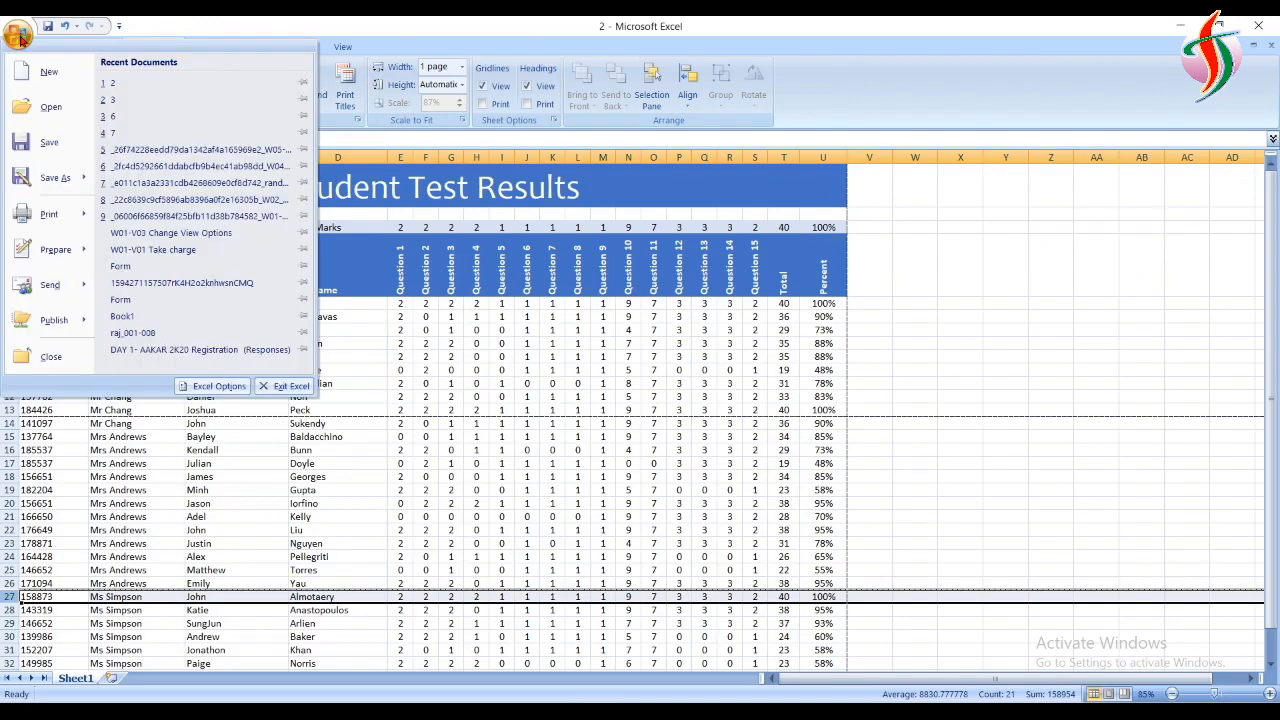
mouse_move(55, 215)
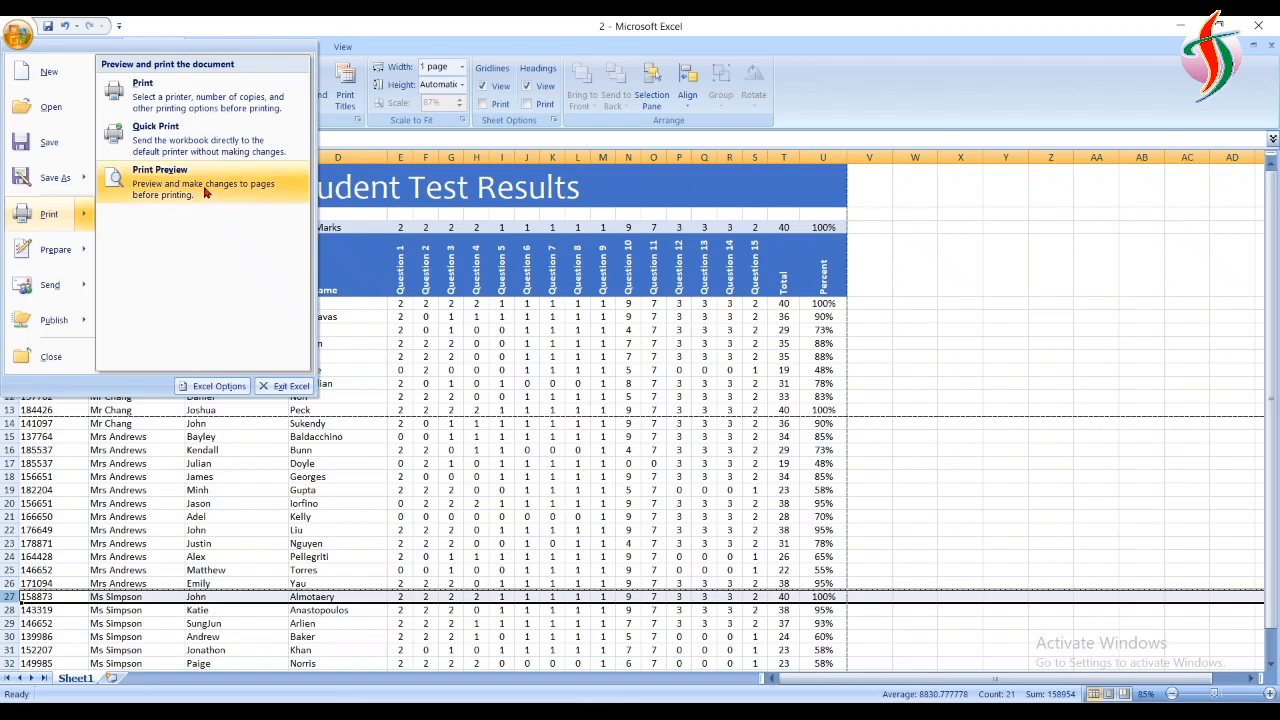
left_click(204, 192)
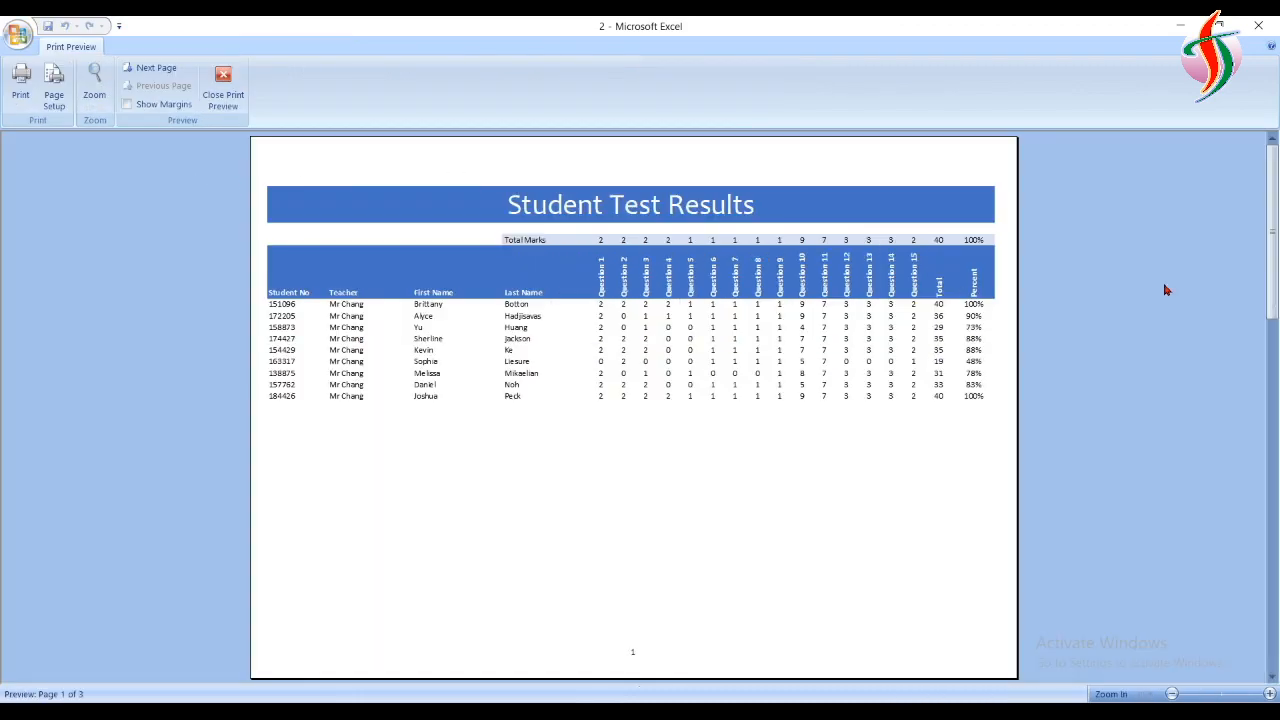
scroll(1271, 289, "down", 1)
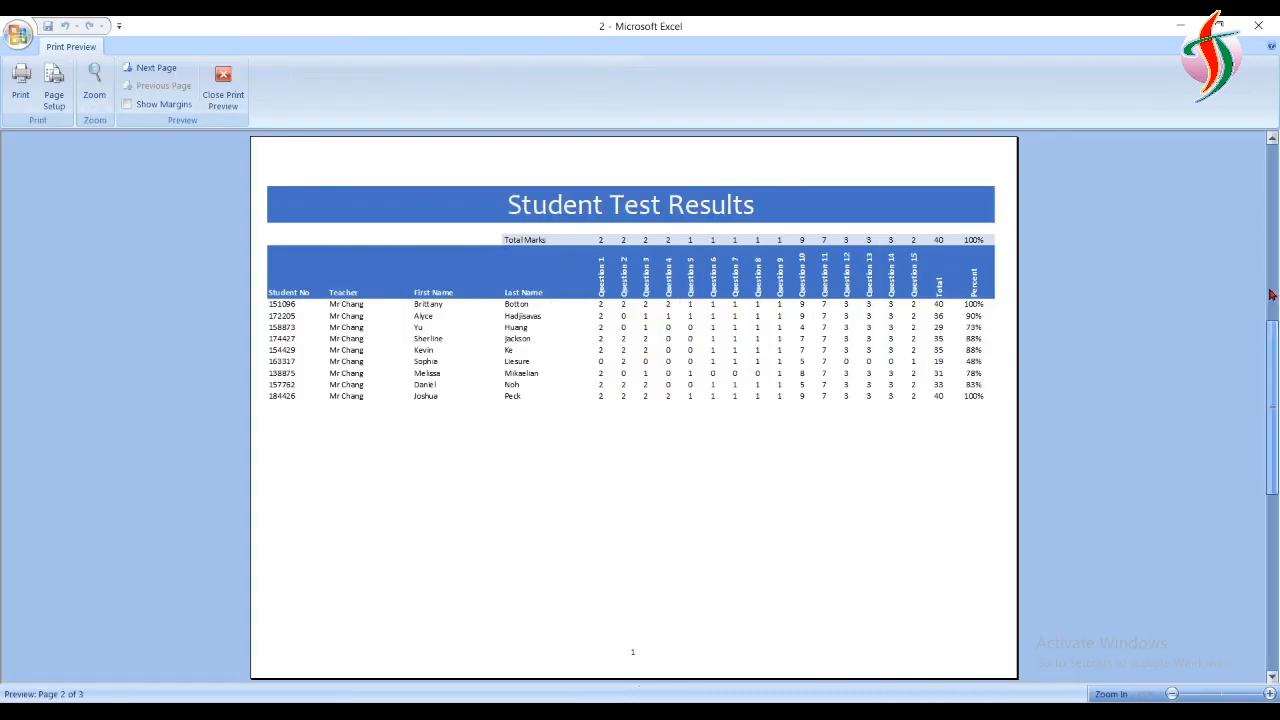
left_click_drag(1275, 411, 1276, 548)
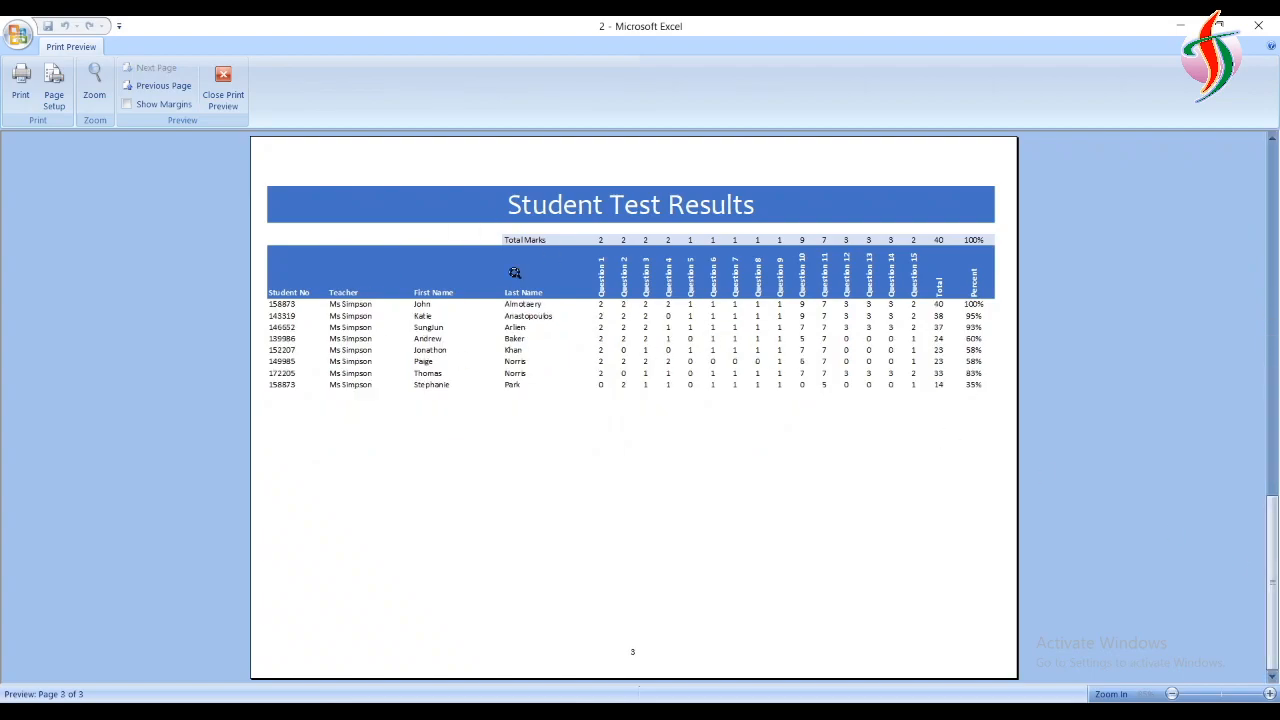
left_click(224, 80)
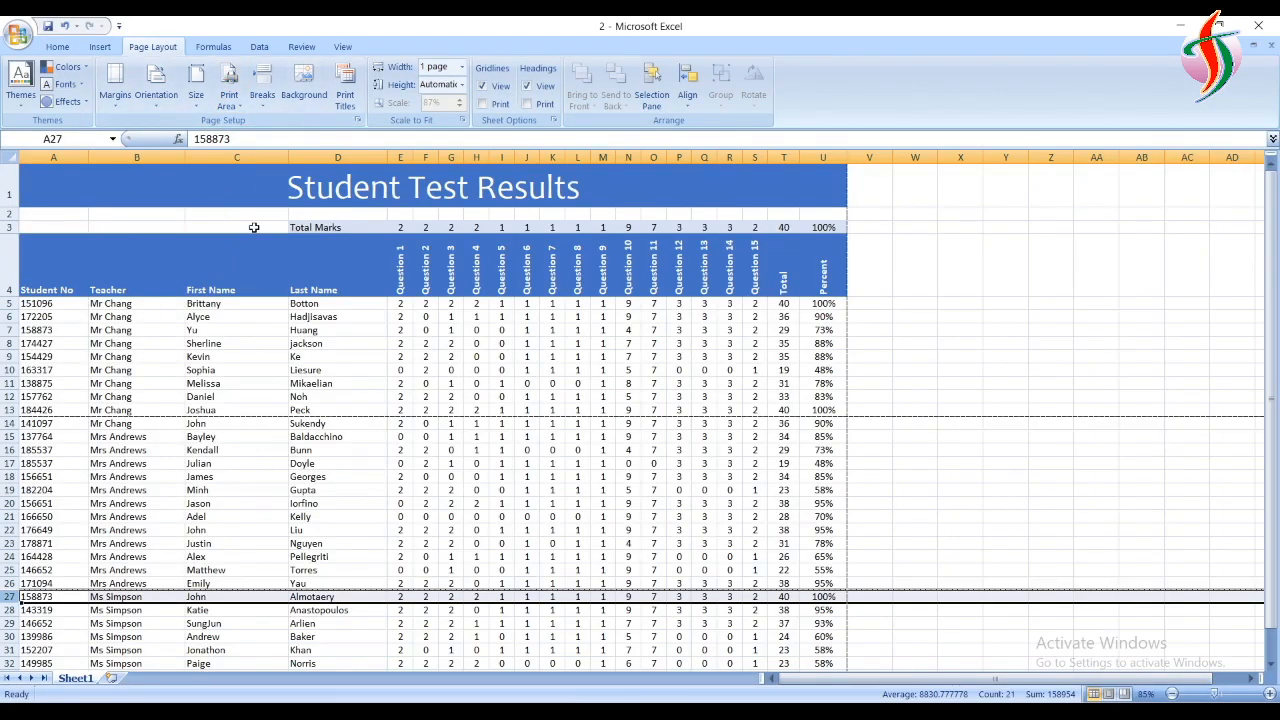
Try changing the print area to $A$1:$U$13 in the sheet's print titles settings, and discard the change
left_click(965, 344)
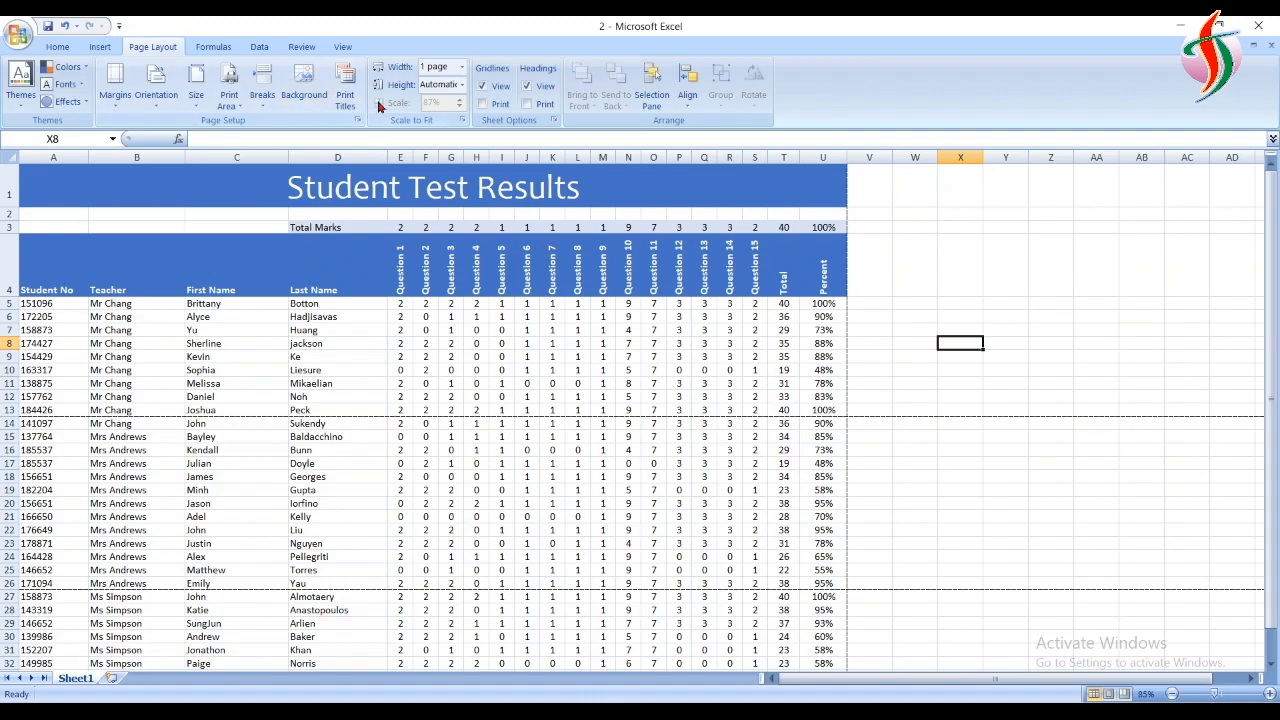
left_click(344, 92)
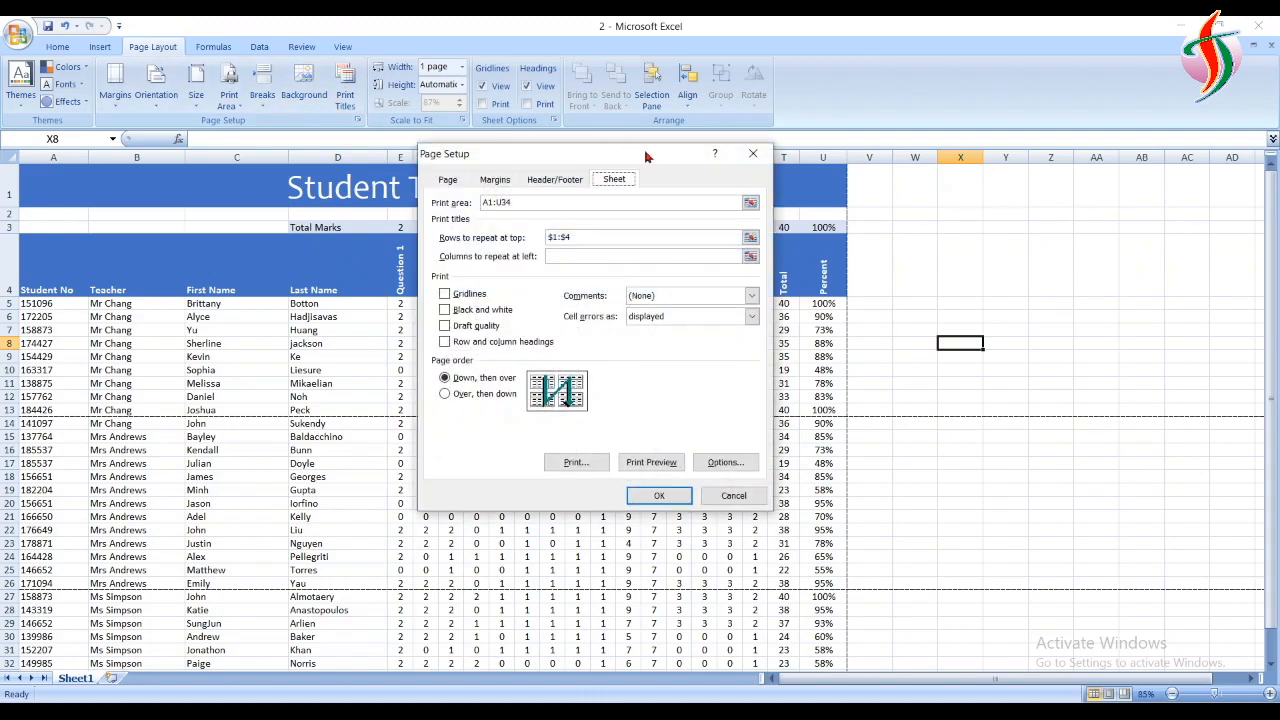
left_click_drag(610, 161, 791, 154)
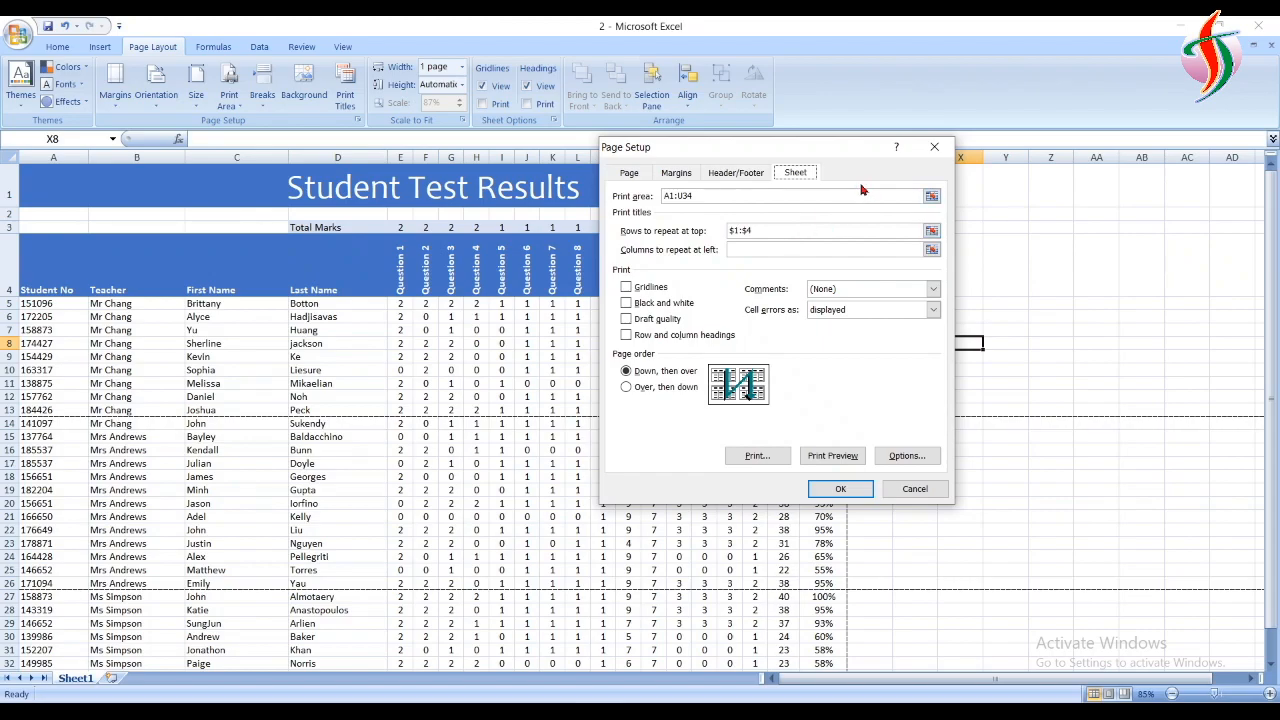
left_click_drag(849, 150, 1108, 299)
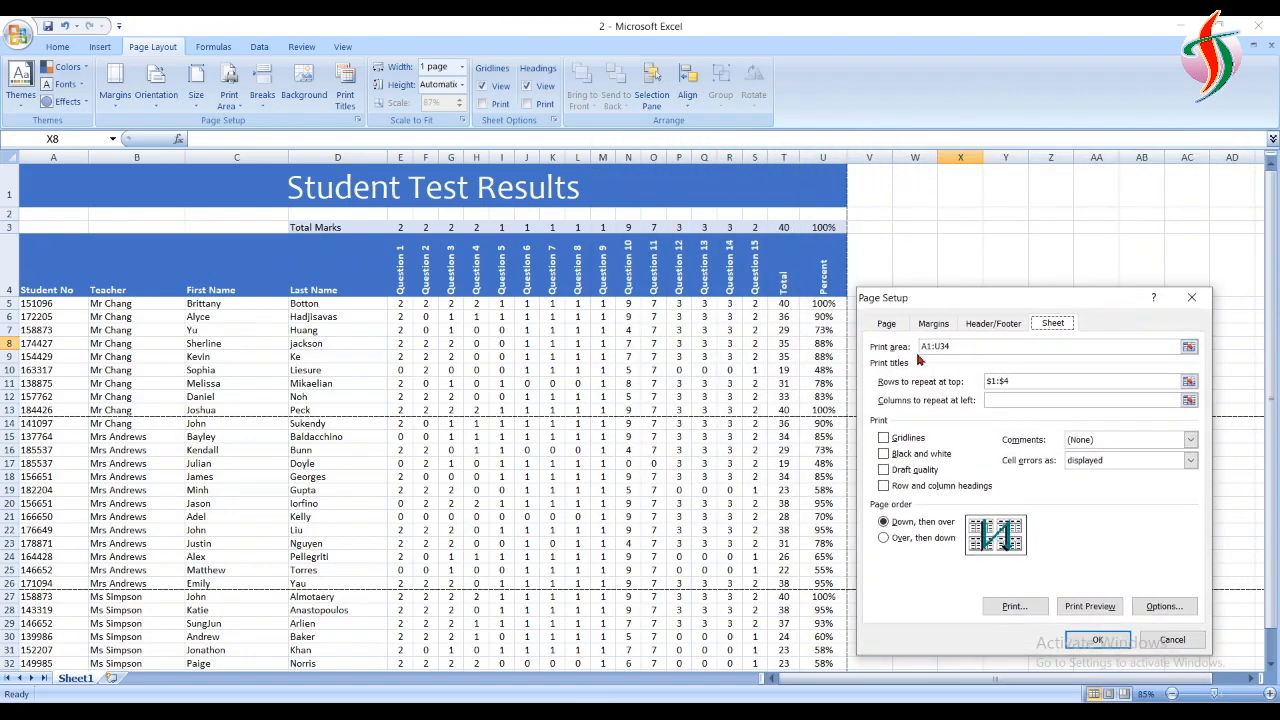
left_click(1189, 346)
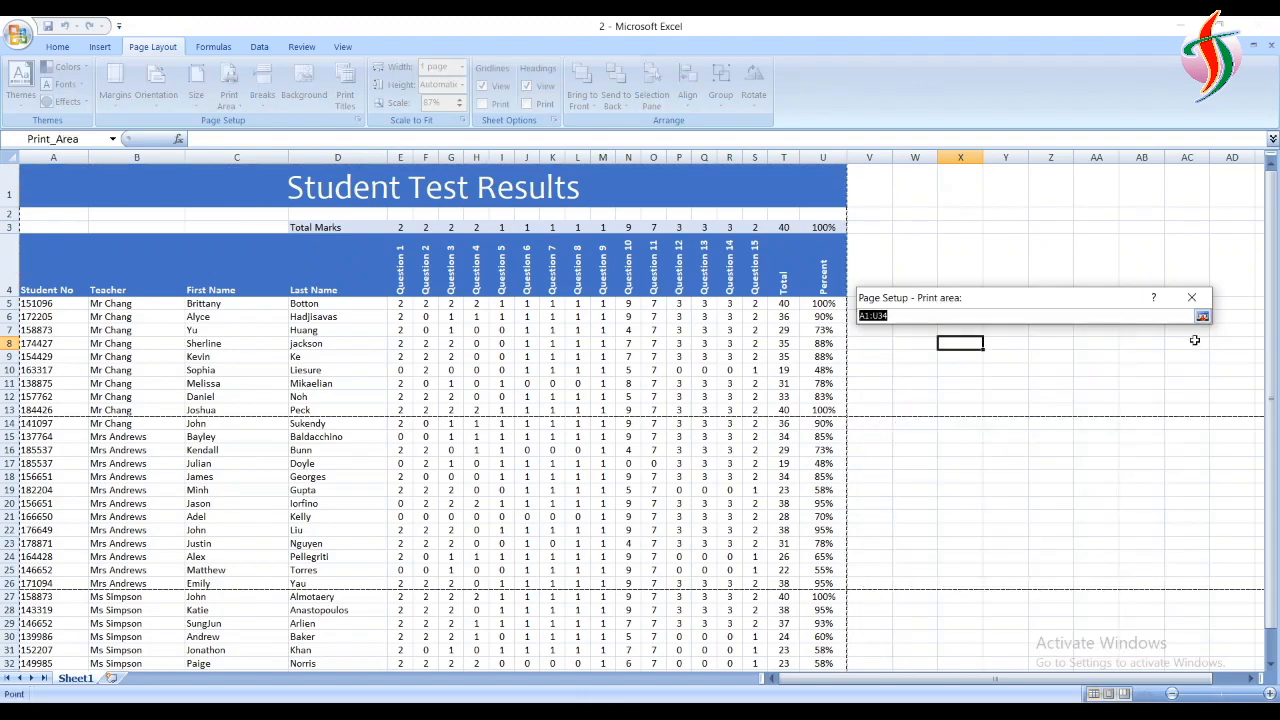
left_click(1202, 316)
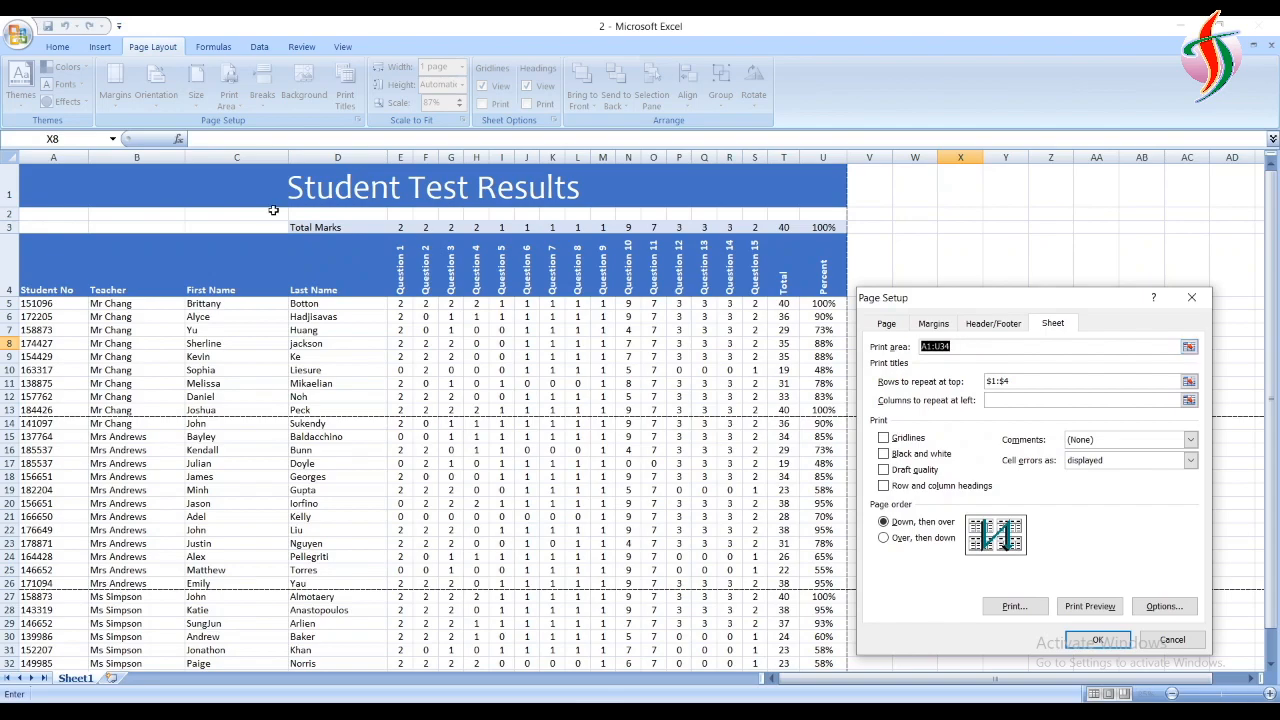
left_click(25, 173)
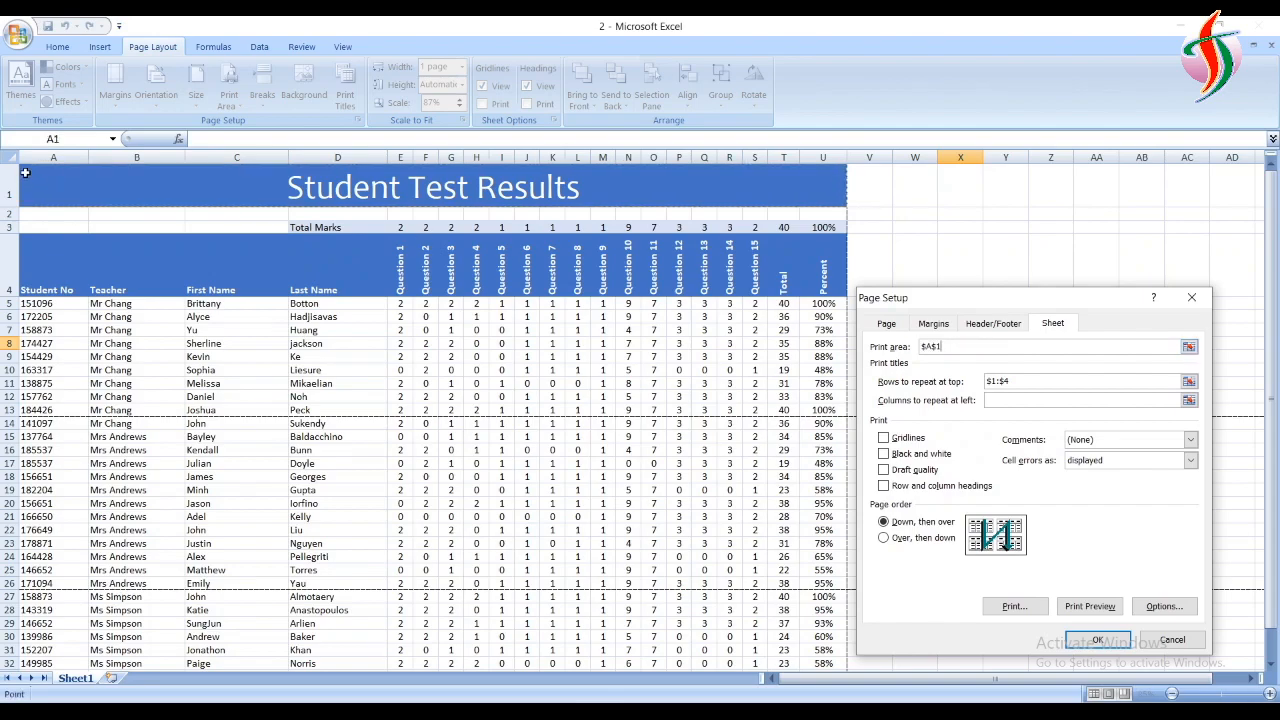
left_click_drag(25, 173, 825, 412)
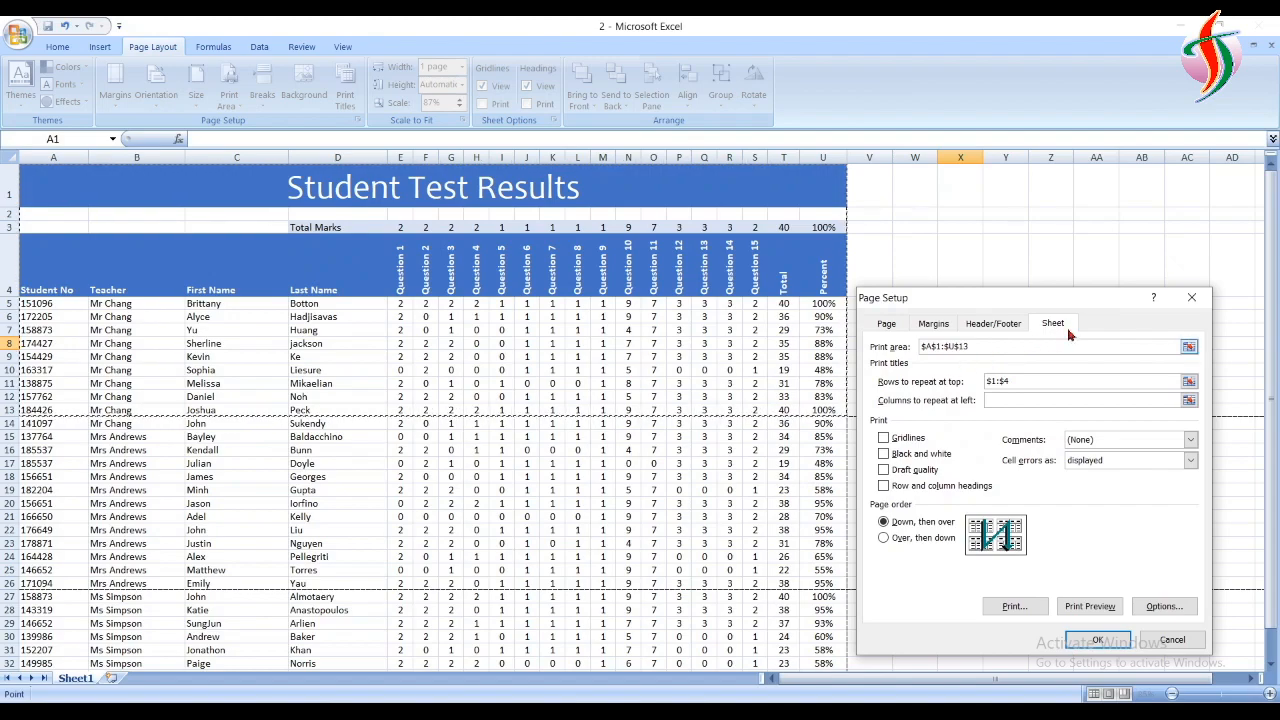
left_click_drag(1073, 303, 785, 234)
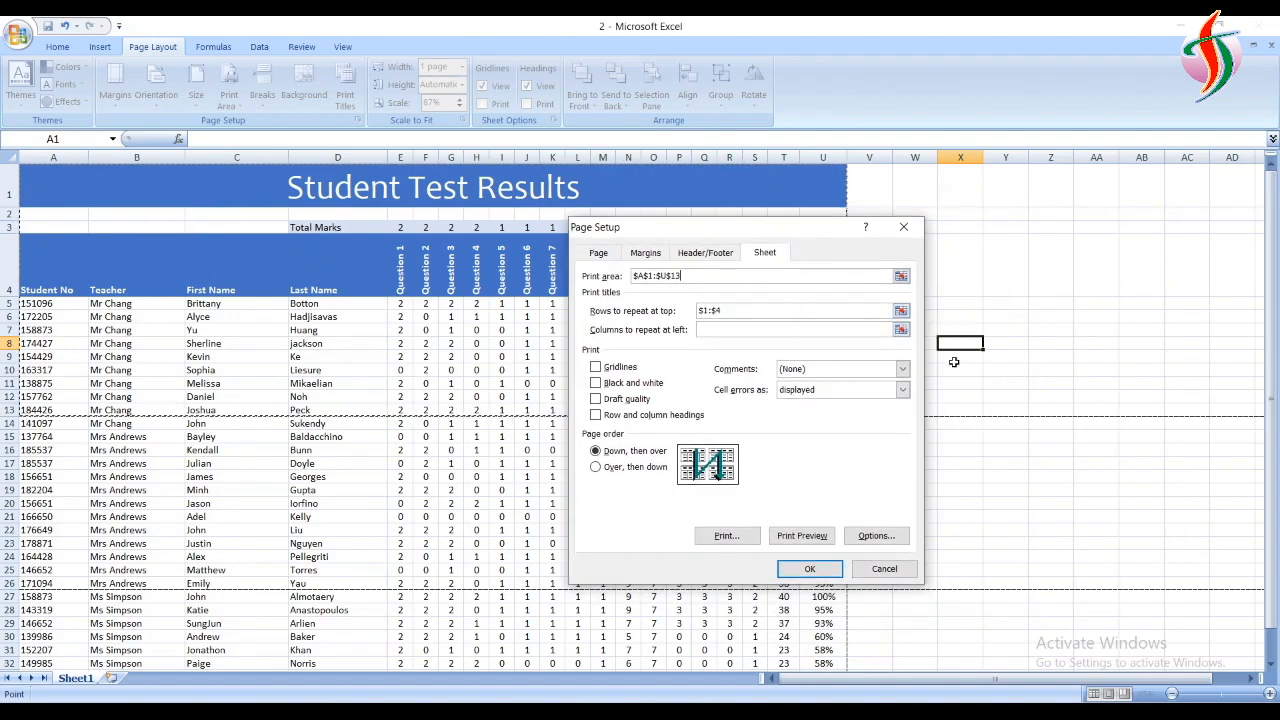
left_click(889, 568)
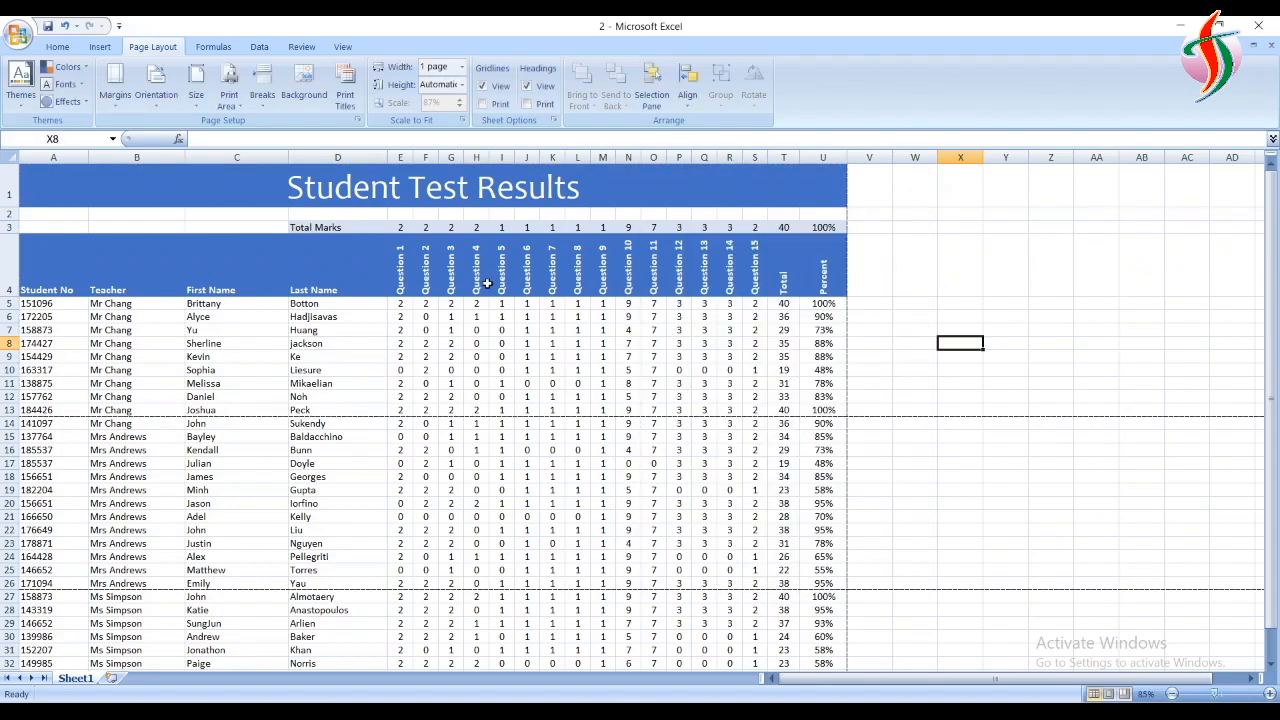
Try clearing the rows to repeat at top and reselecting rows 1 to 4 in the print titles settings, and discard the change
left_click(350, 92)
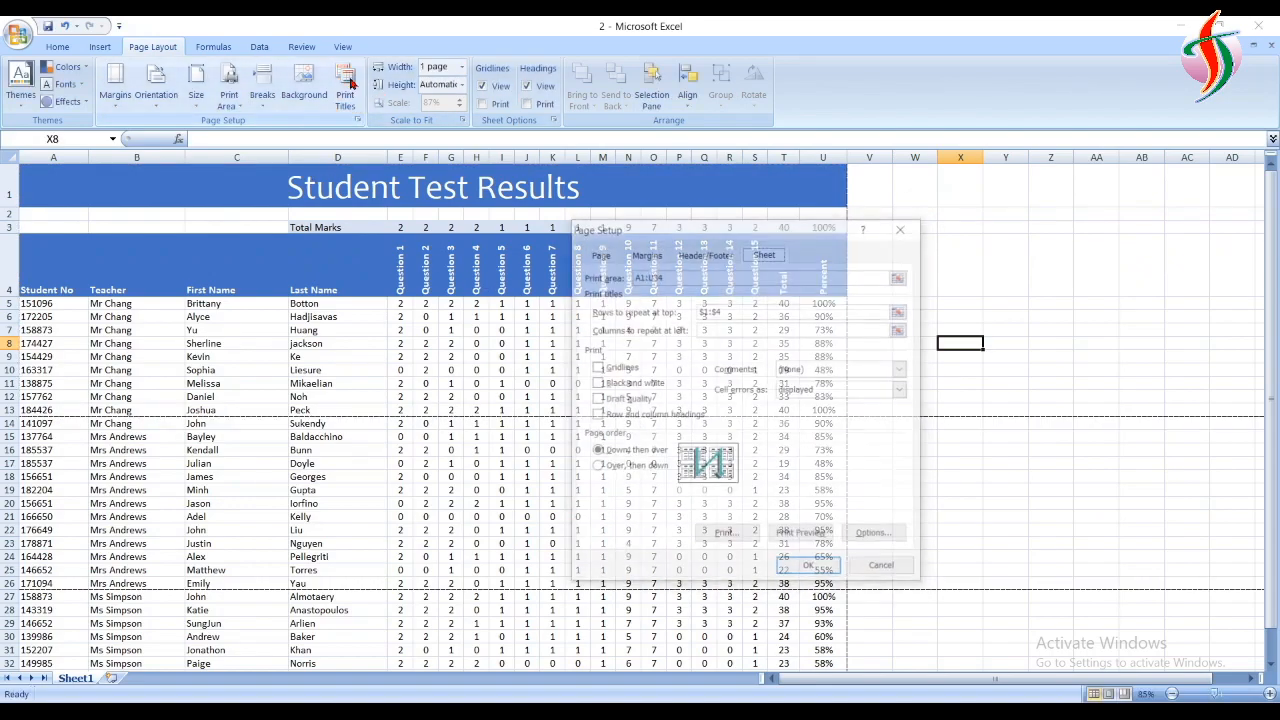
left_click(778, 312)
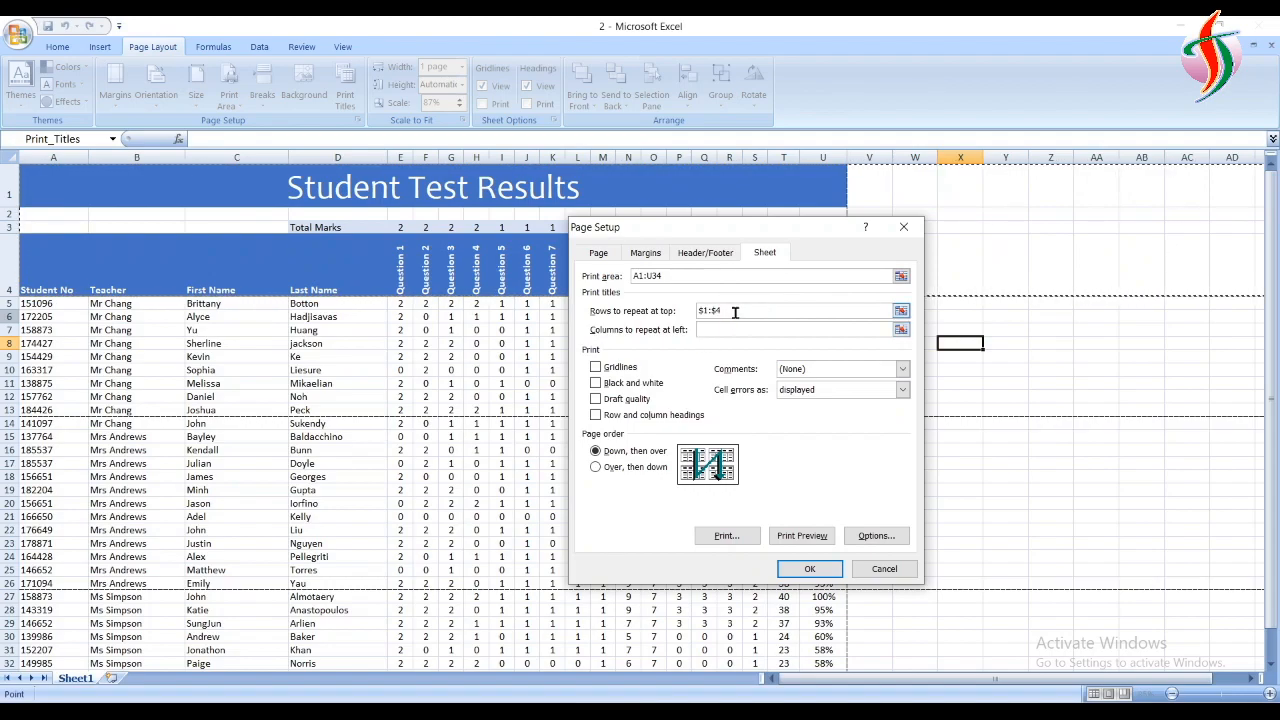
left_click_drag(735, 312, 697, 320)
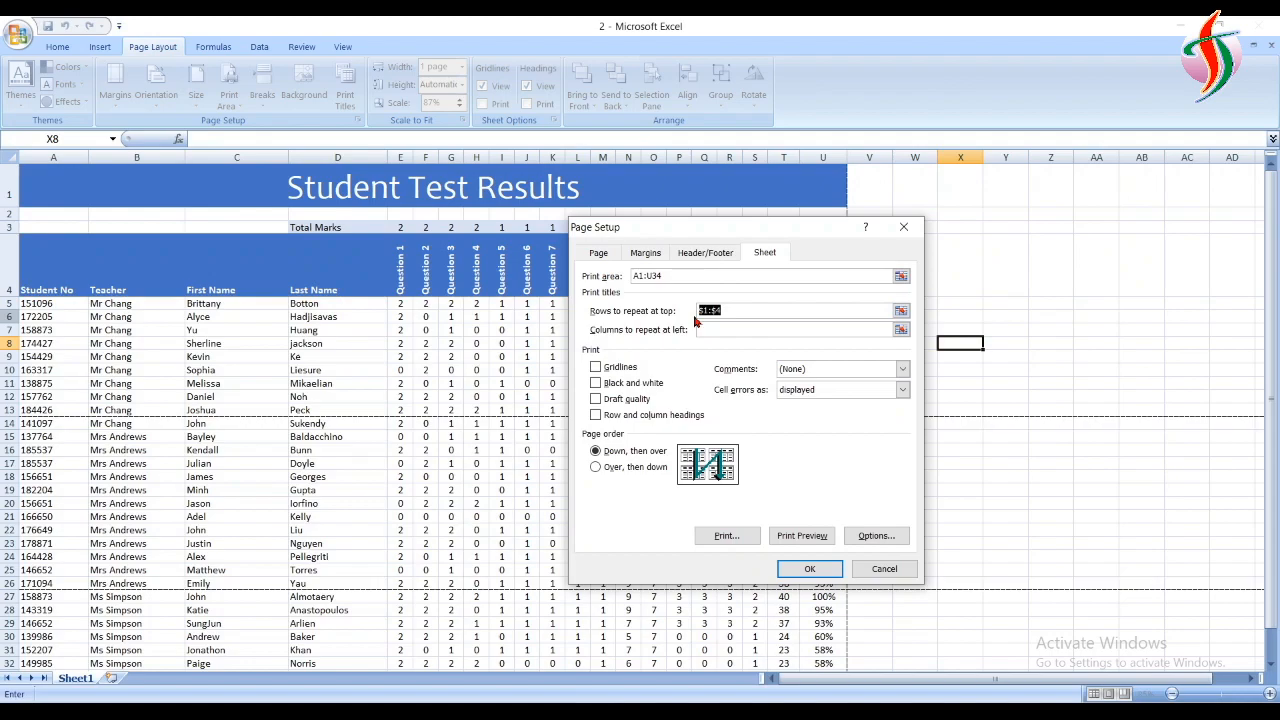
key("BackSpace")
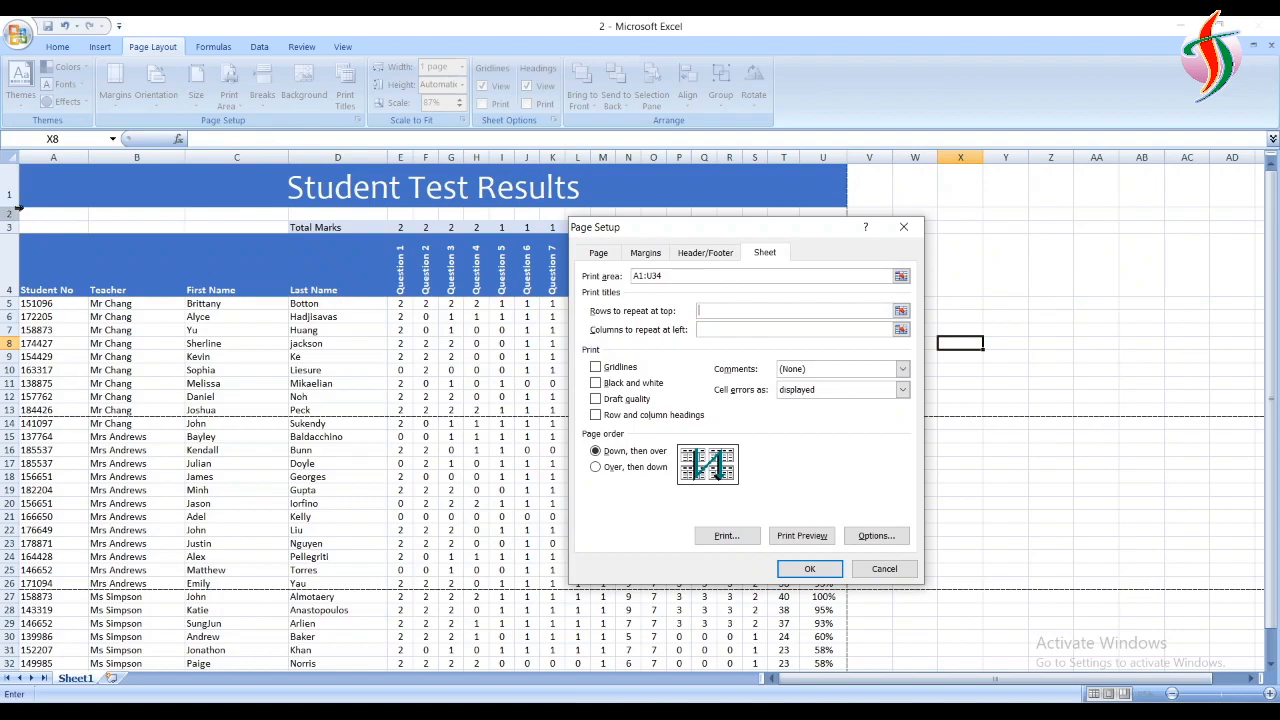
left_click_drag(40, 180, 842, 296)
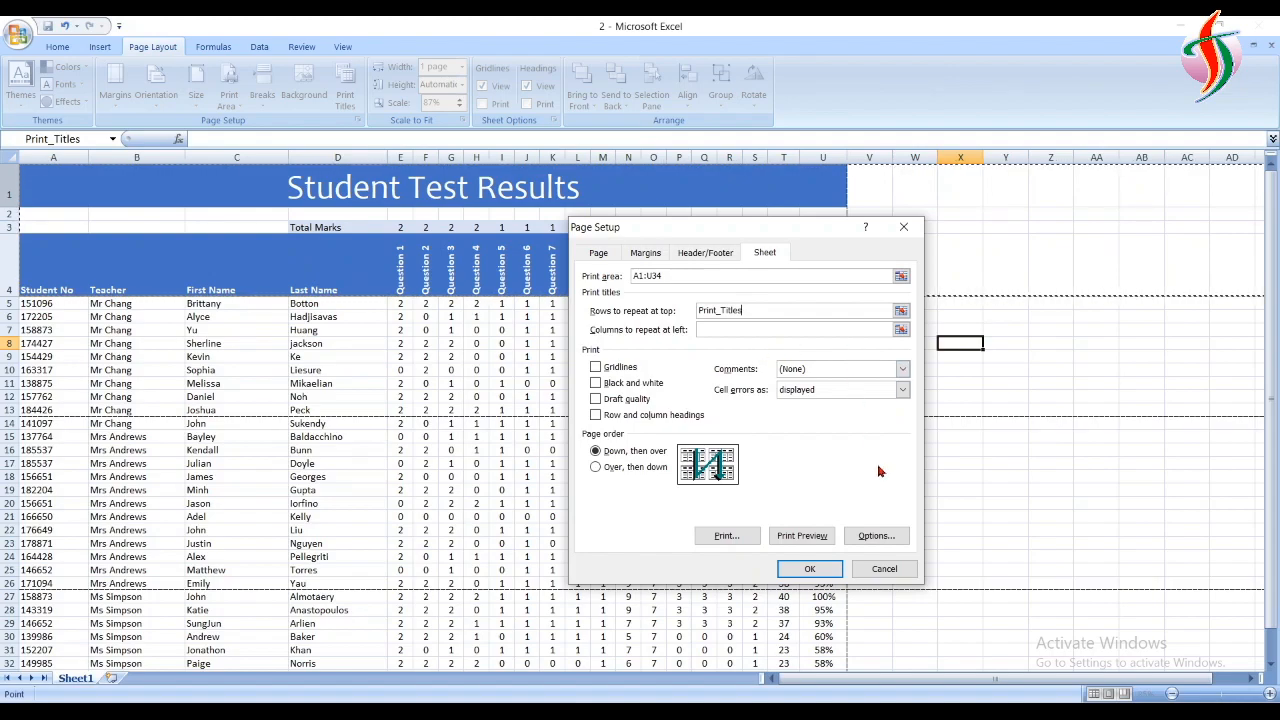
left_click(880, 569)
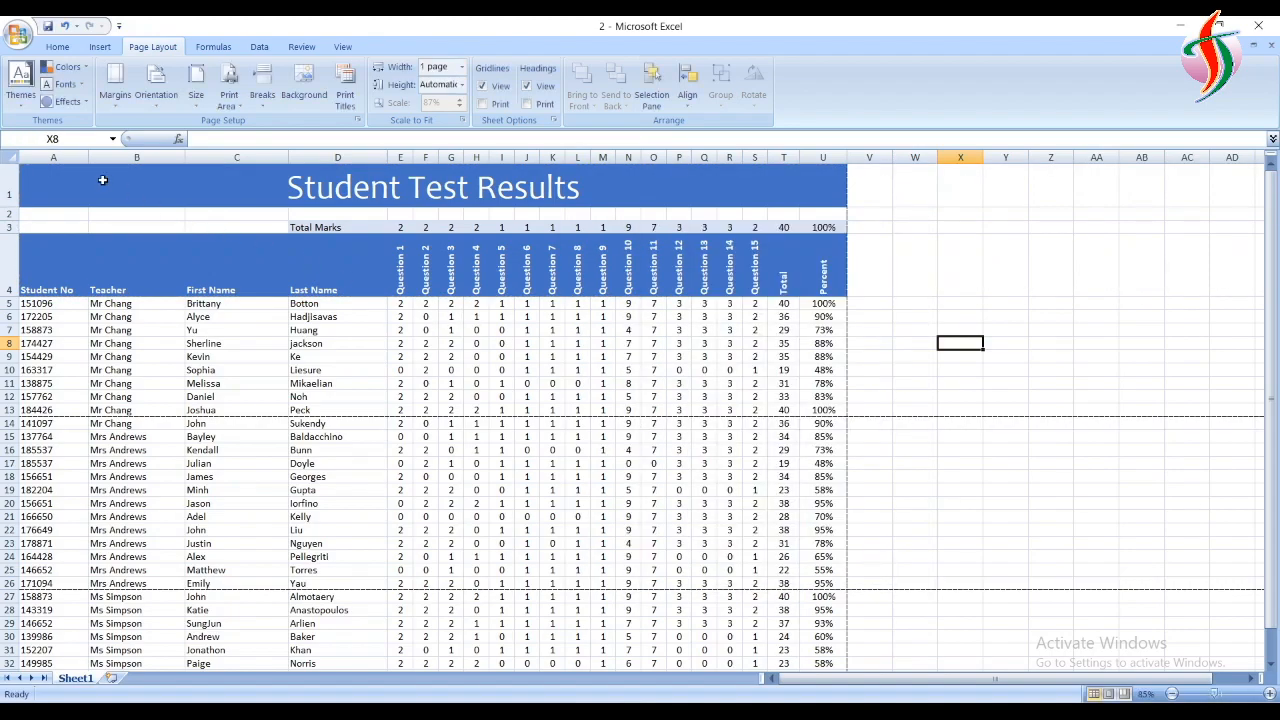
Set the sheet's page order to Over, then down, and page through the print preview to the last page before closing it
left_click(343, 105)
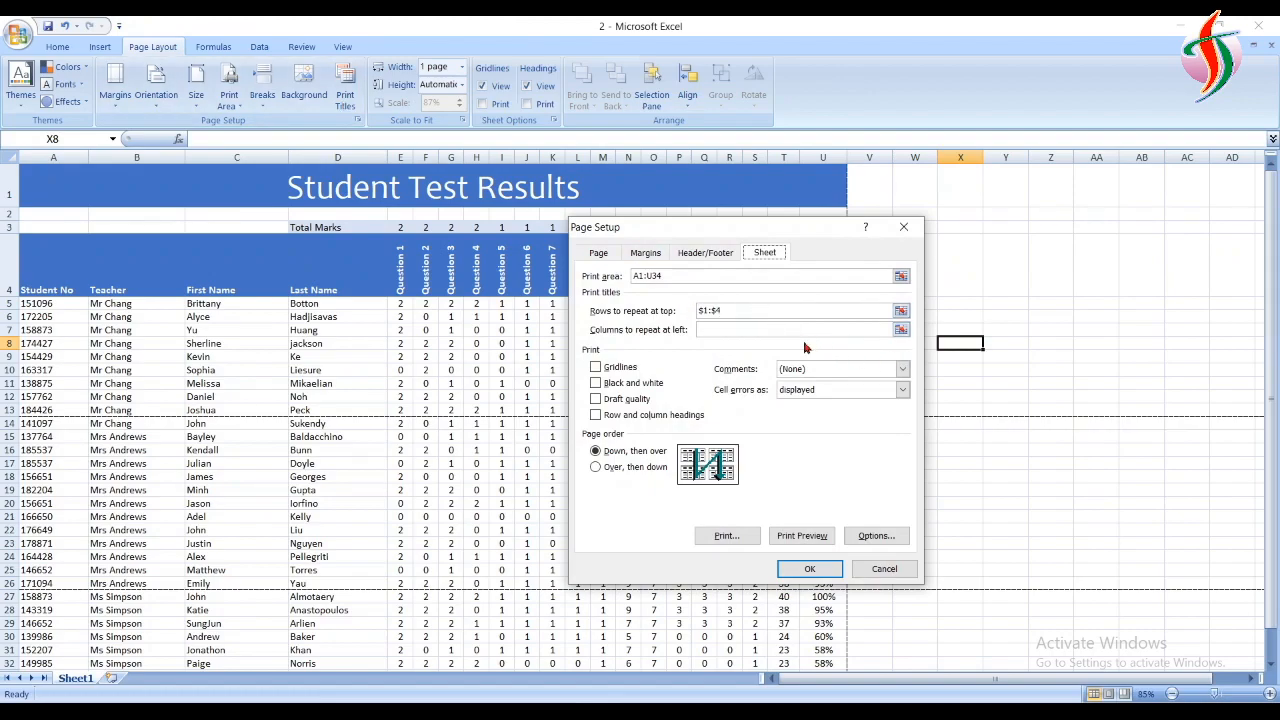
left_click(596, 468)
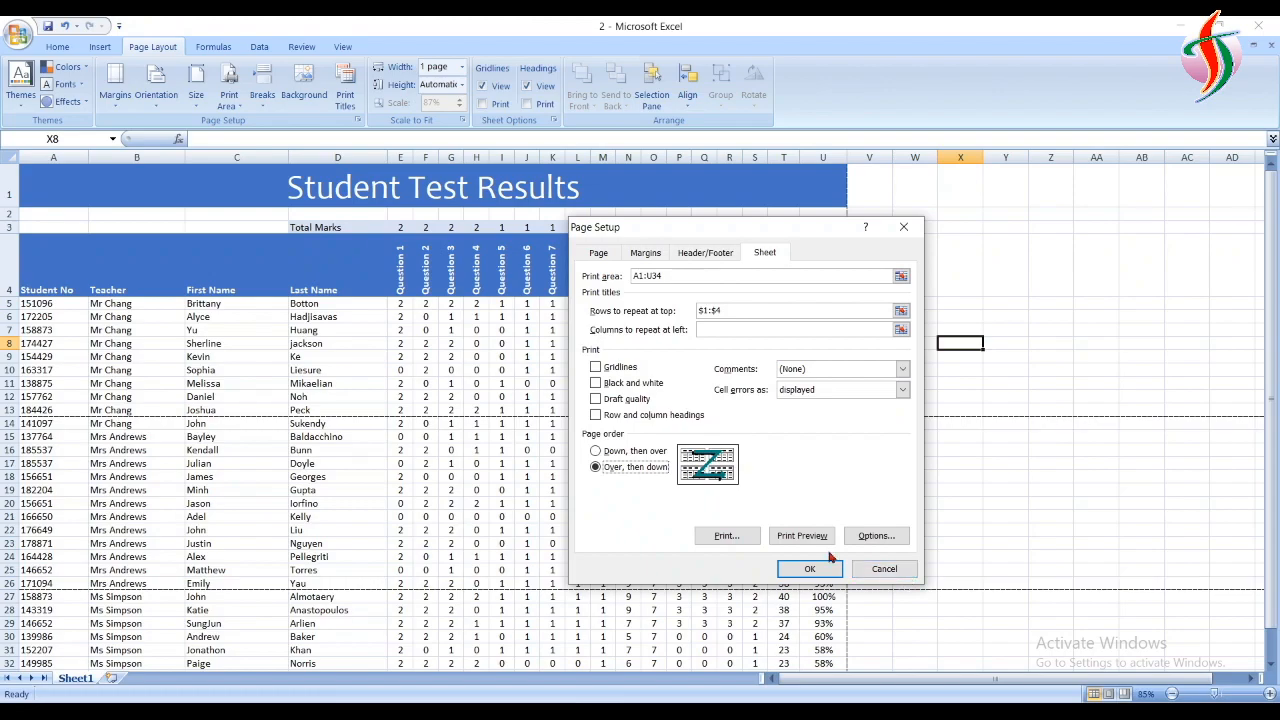
left_click(803, 536)
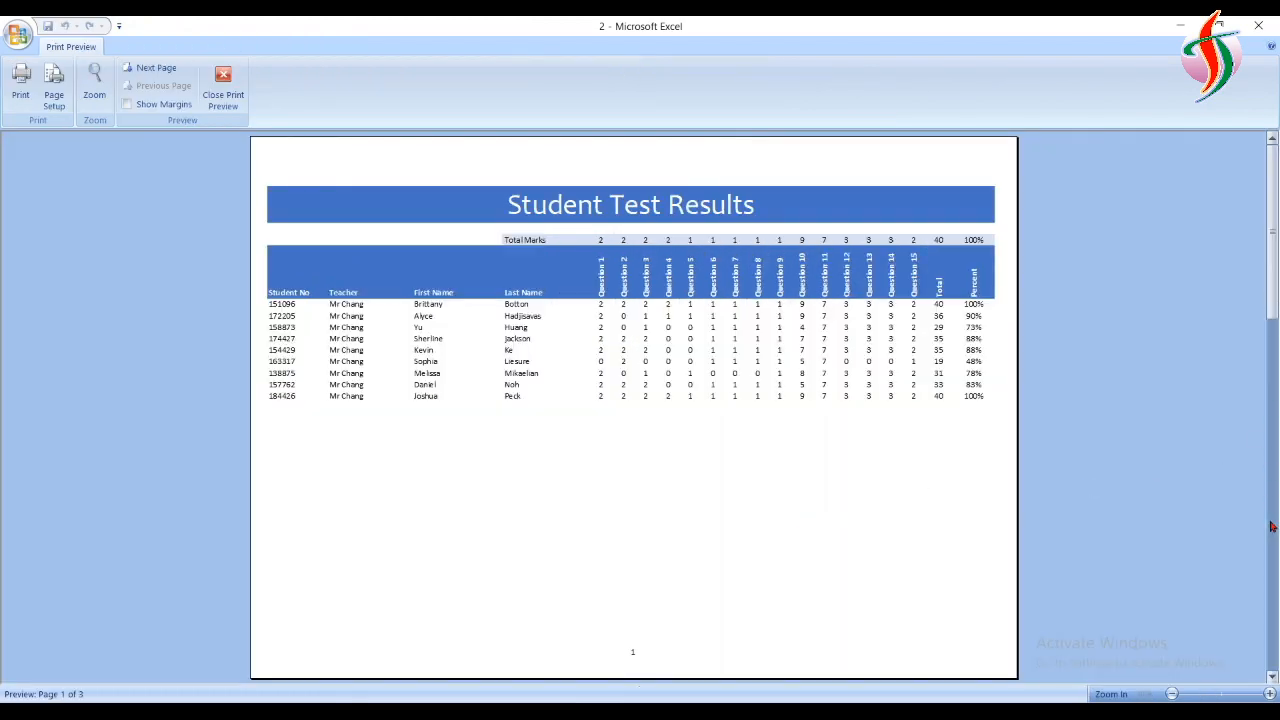
left_click(1271, 677)
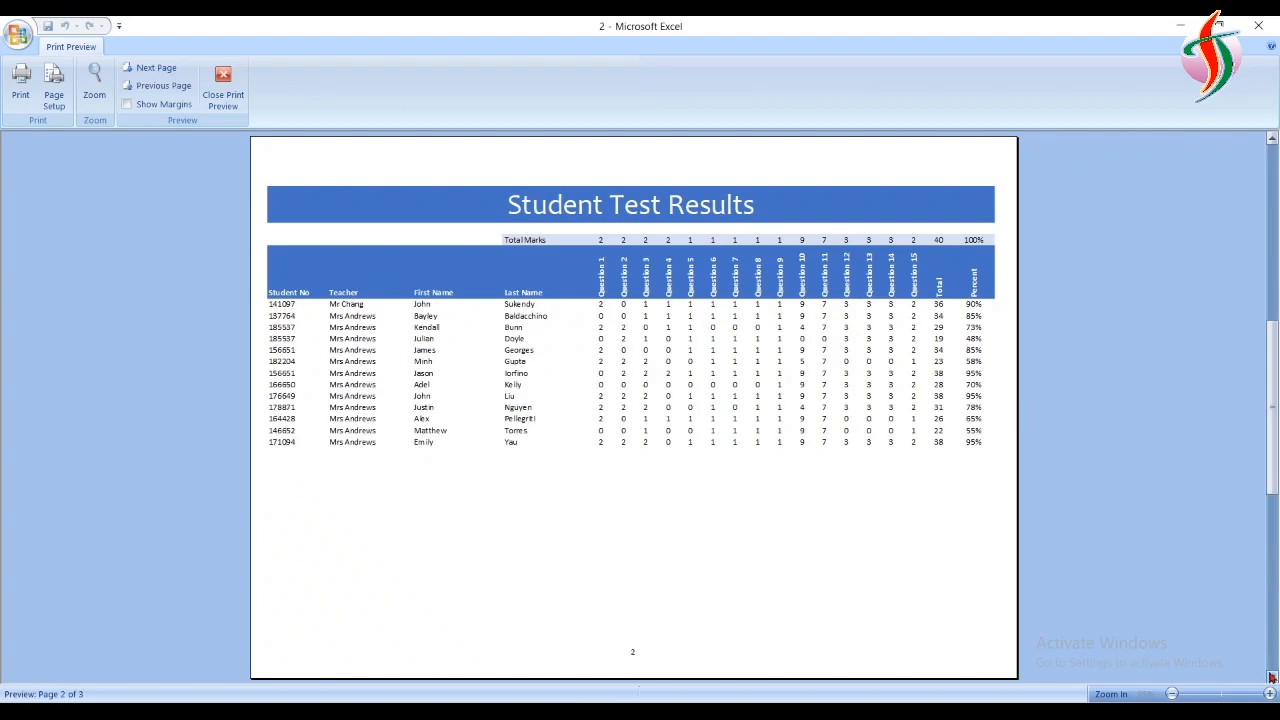
left_click(1271, 677)
left_click(223, 86)
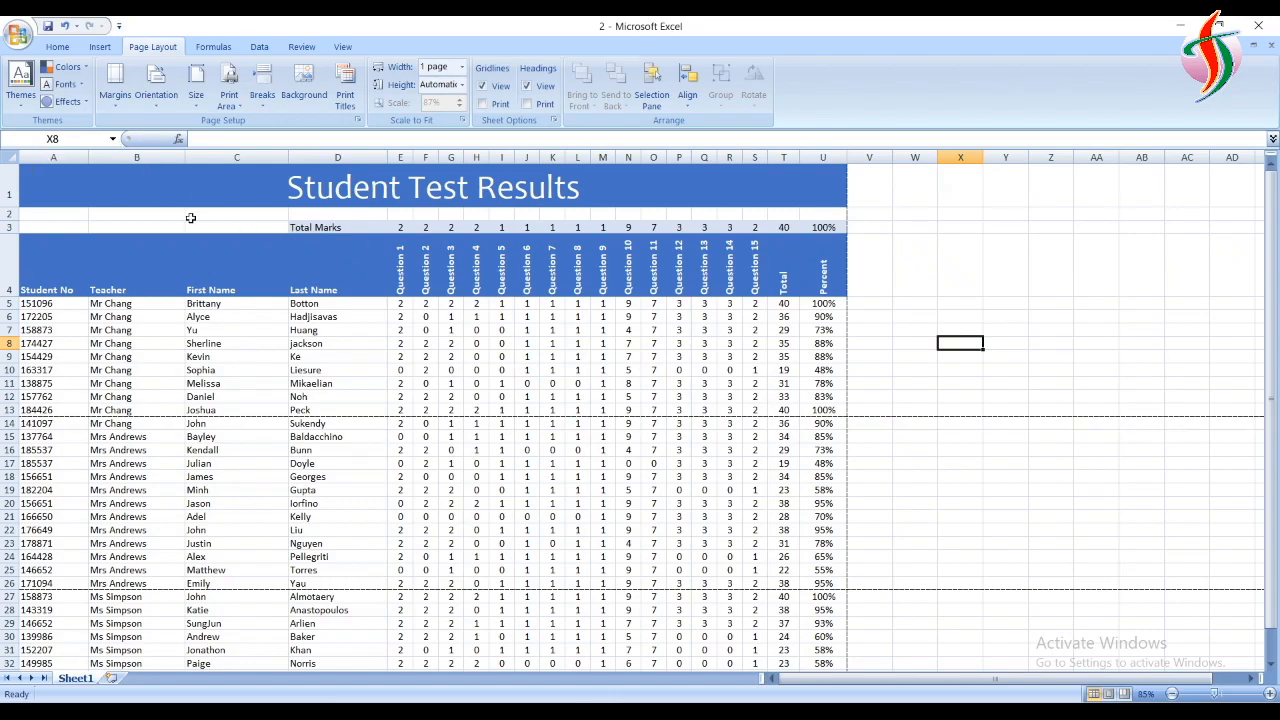
left_click(18, 85)
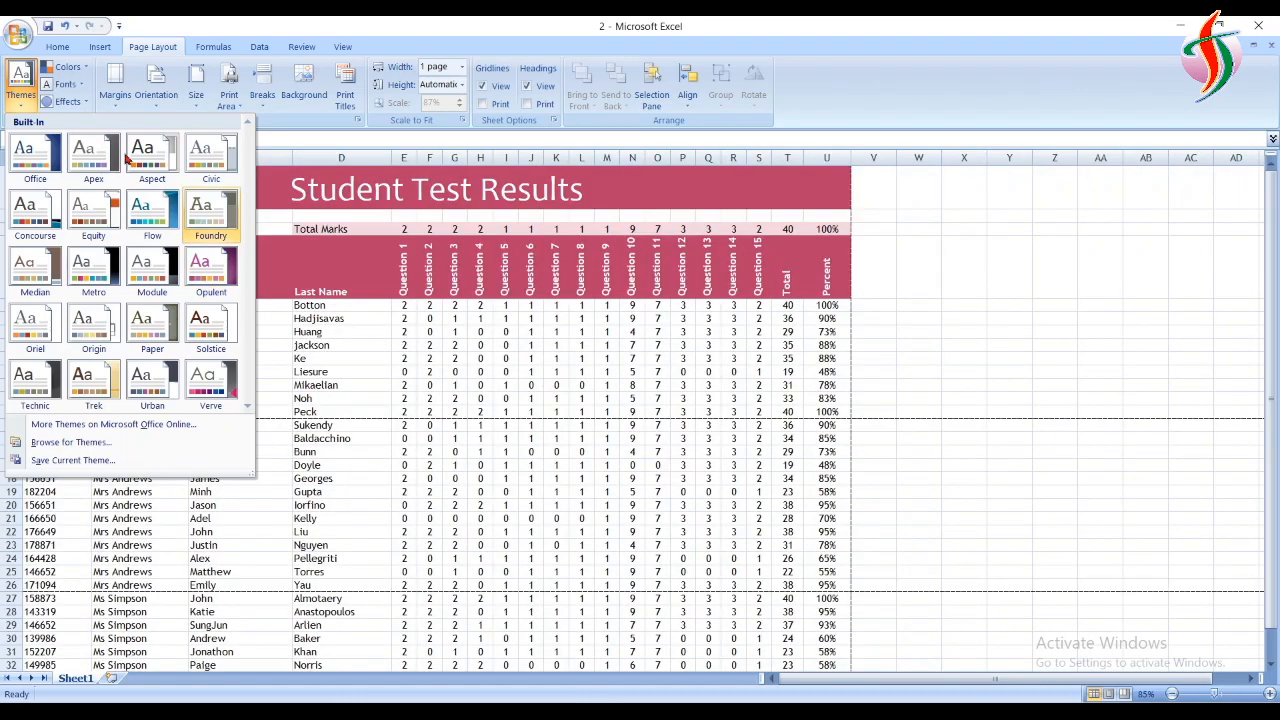
left_click(80, 85)
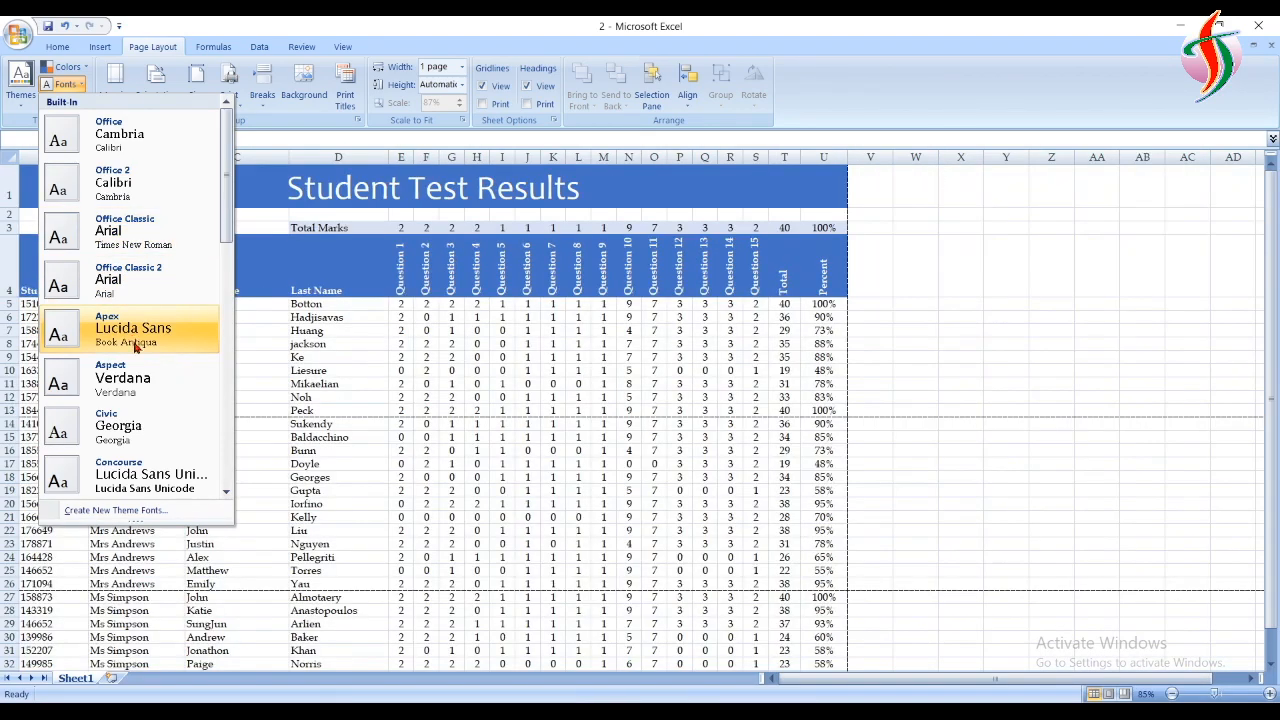
left_click(81, 66)
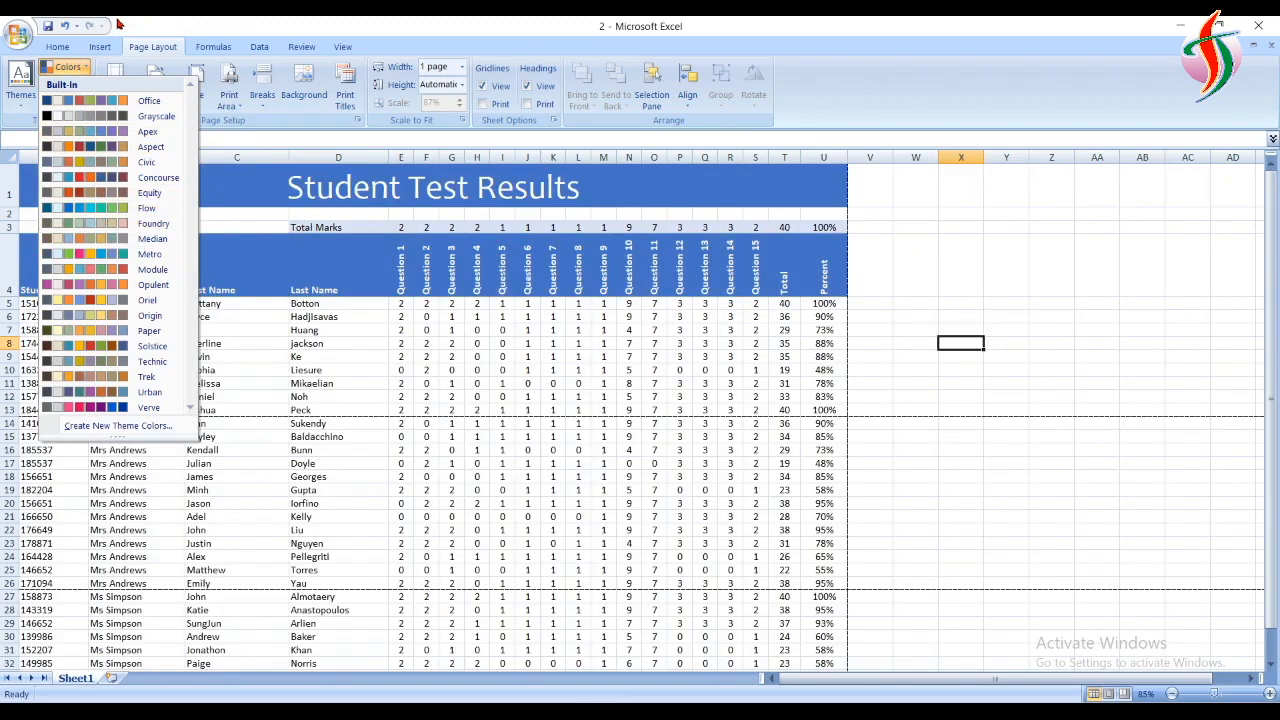
left_click(398, 20)
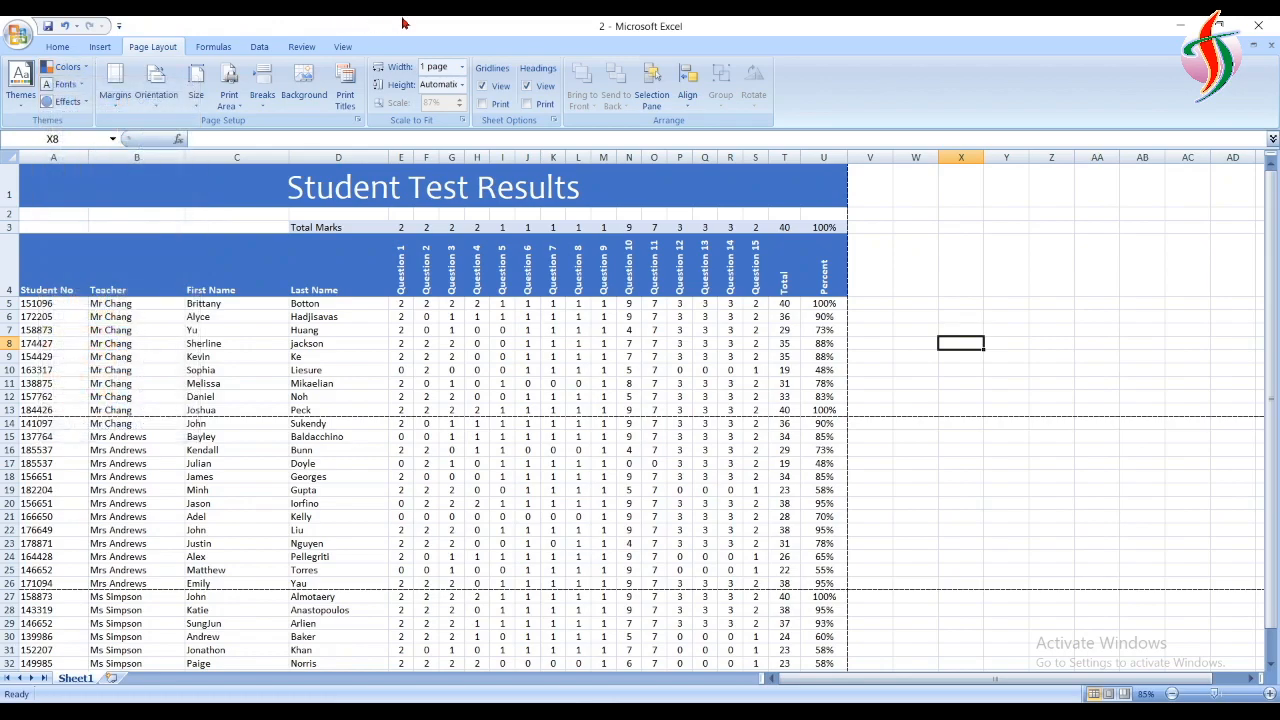
left_click(686, 105)
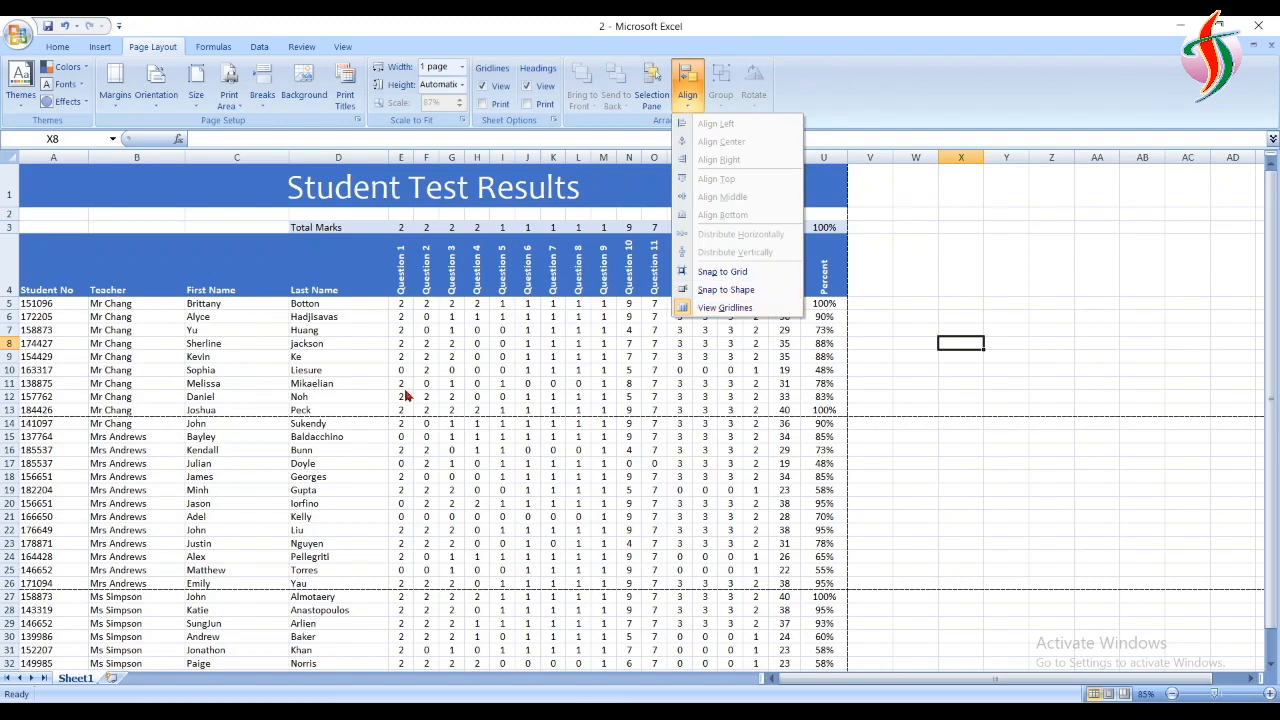
left_click(965, 95)
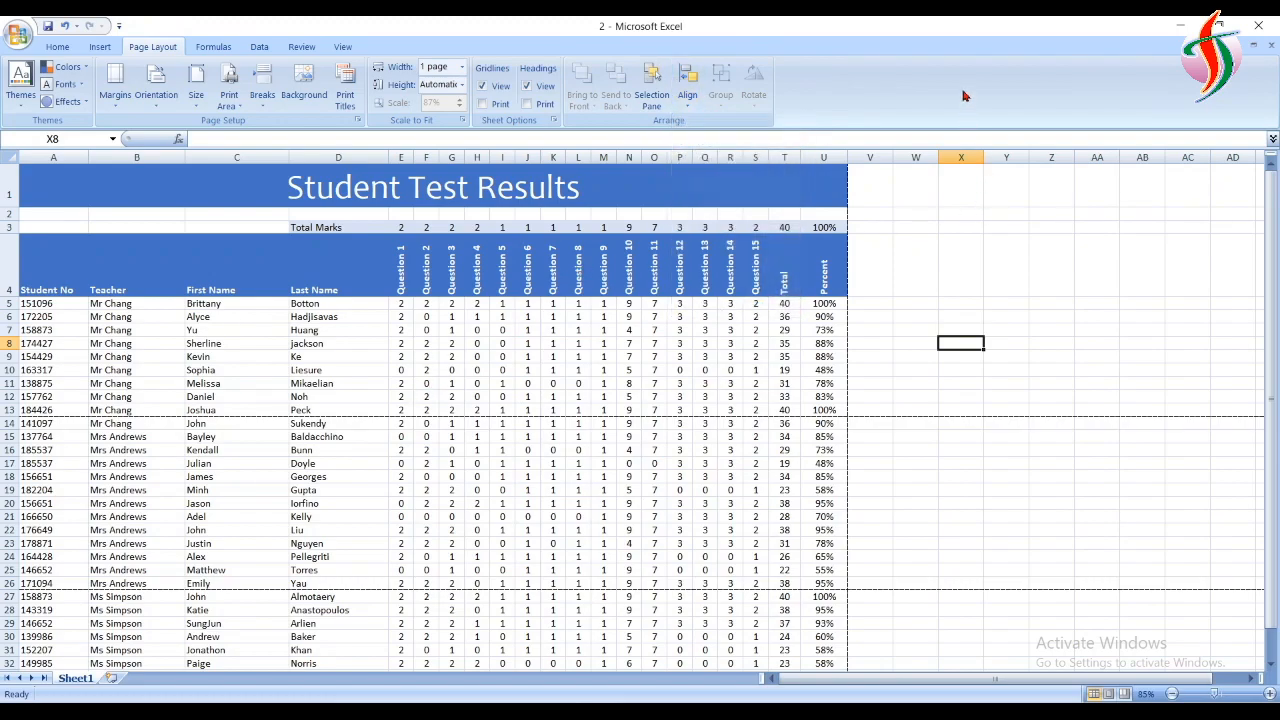